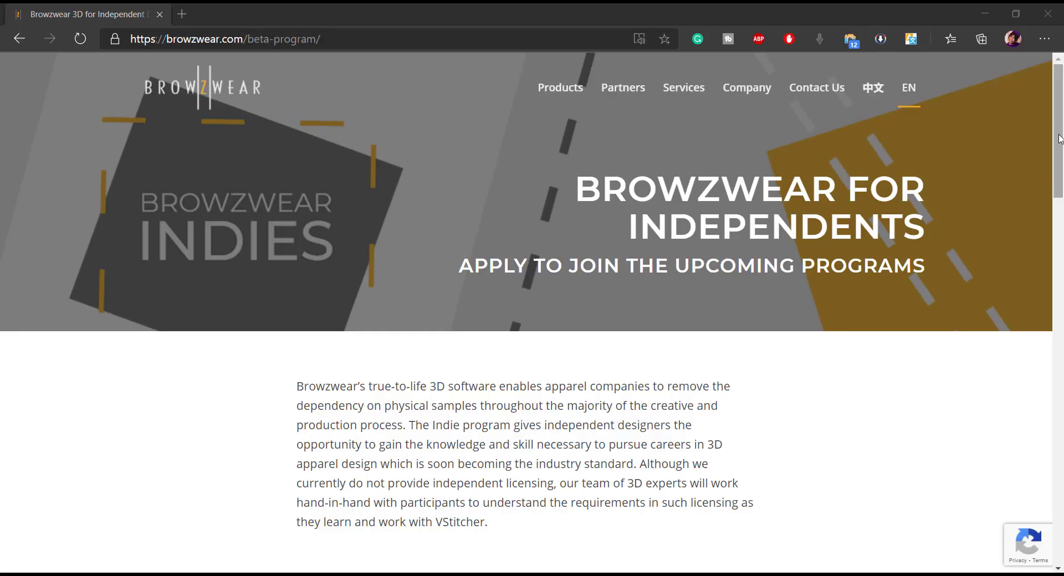
Step: Look over the Browzwear Indie program description and the fields of its application form
{"action": "scroll", "coordinate": [1052, 141], "scroll_direction": "down", "scroll_amount": 2}
{"action": "scroll", "coordinate": [1062, 158], "scroll_direction": "down", "scroll_amount": 7}
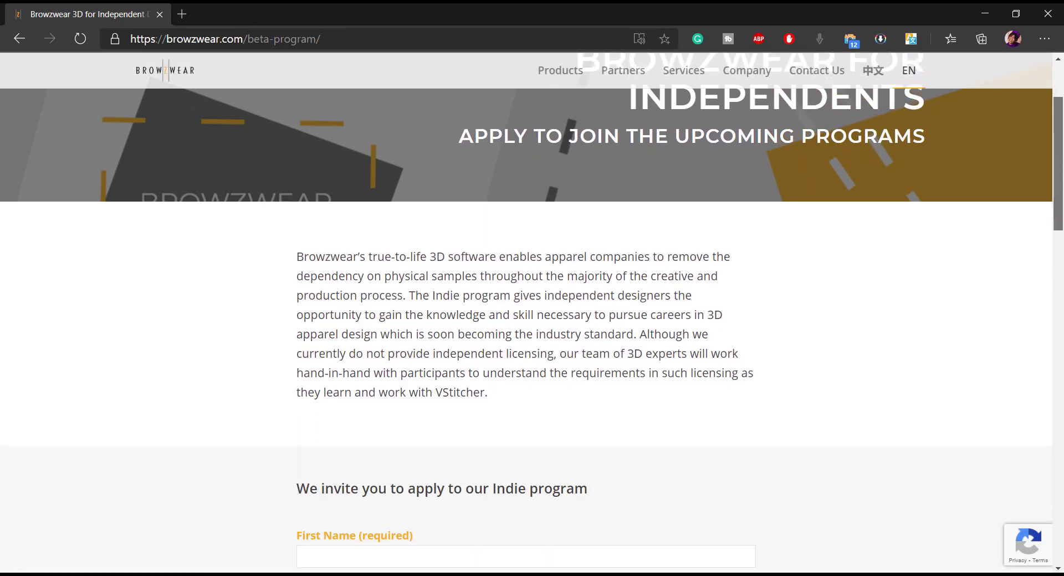
{"action": "scroll", "coordinate": [1063, 157], "scroll_direction": "down", "scroll_amount": 4}
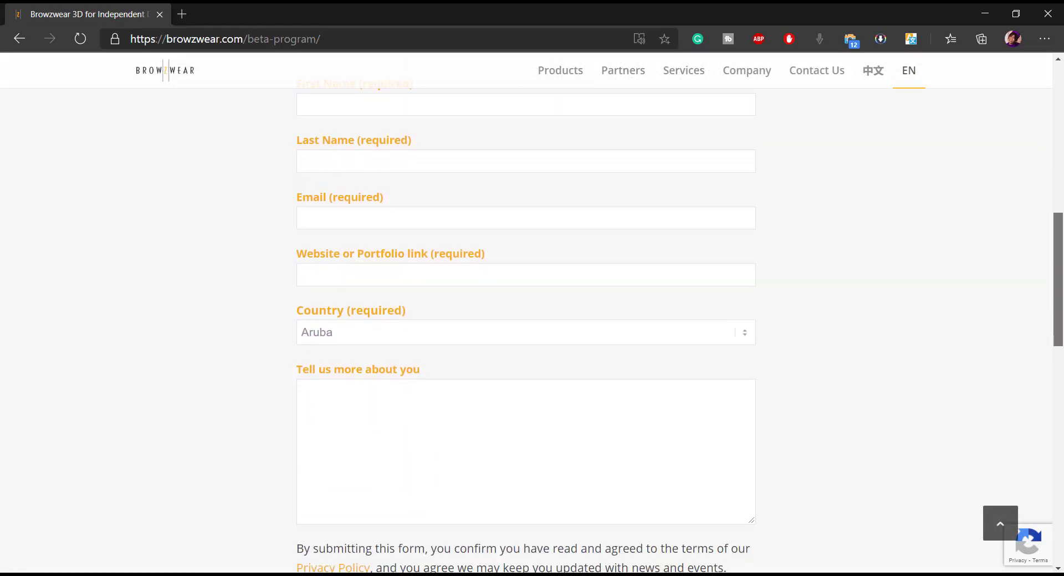
{"action": "scroll", "coordinate": [1063, 158], "scroll_direction": "up", "scroll_amount": 1}
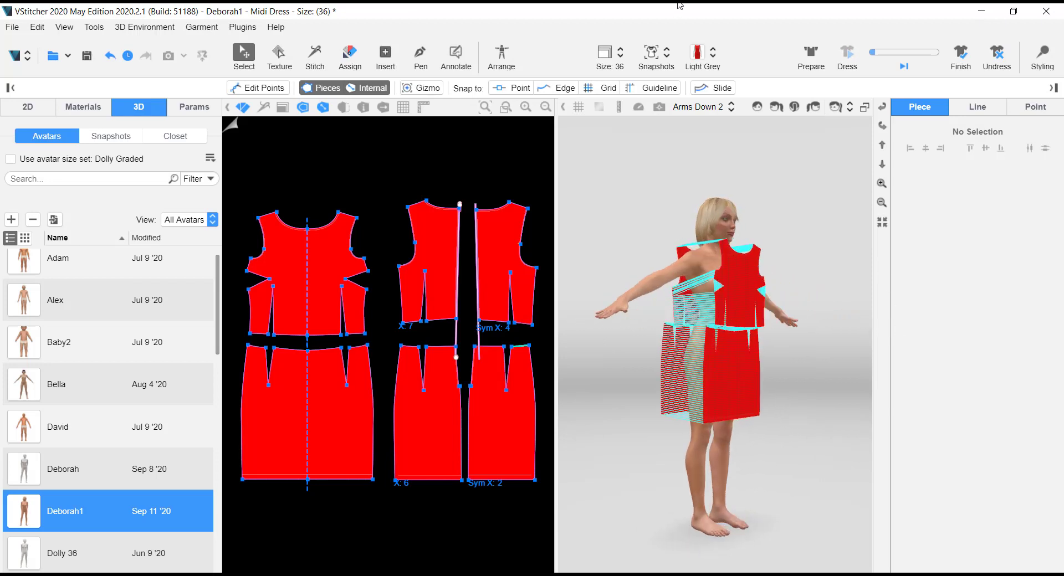
Step: Switch to VStitcher, drape the red midi dress on the avatar and inspect the simulated garment from several angles
{"action": "left_click", "coordinate": [847, 58]}
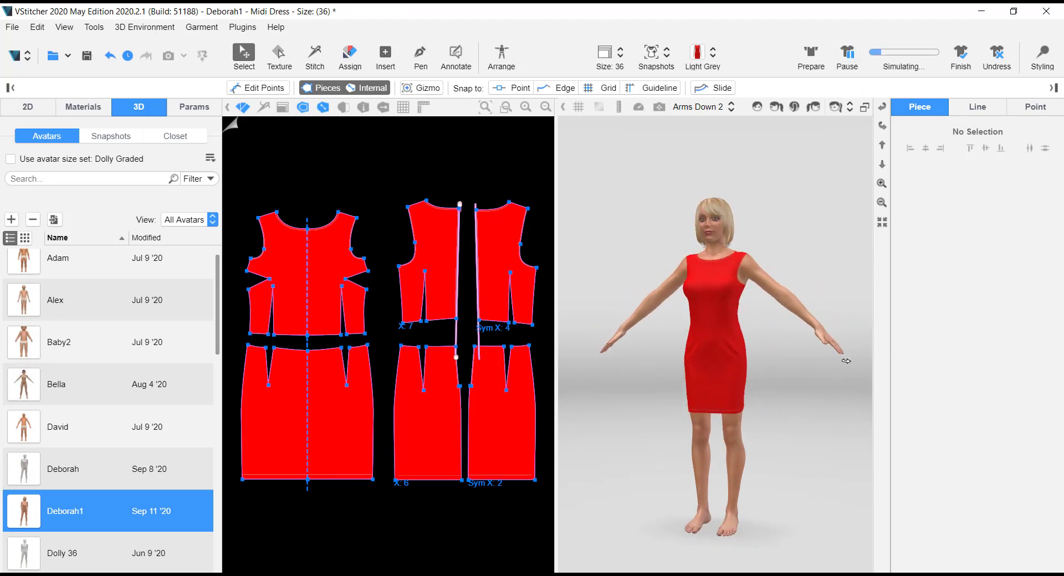
{"action": "left_click_drag", "start_coordinate": [830, 288], "coordinate": [1038, 339]}
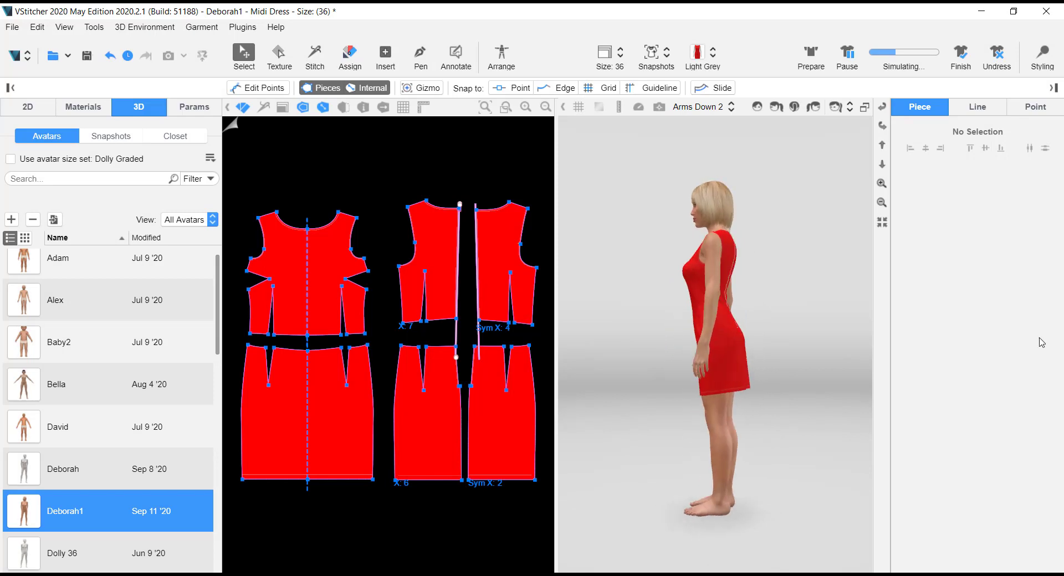
{"action": "left_click_drag", "start_coordinate": [829, 327], "coordinate": [888, 327]}
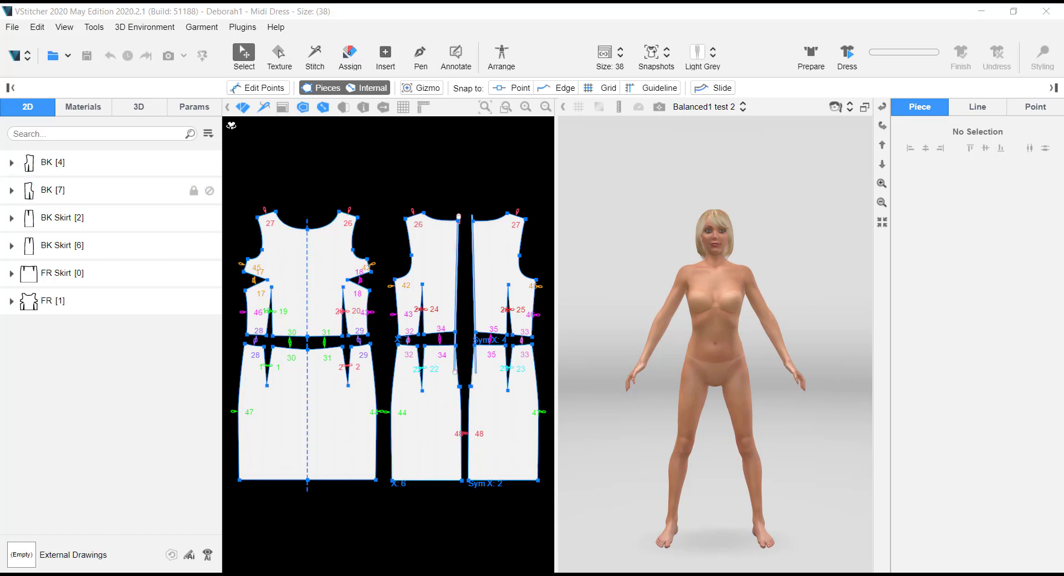
Step: Browse the materials used in the garment and the Knits material library
{"action": "left_click", "coordinate": [91, 217]}
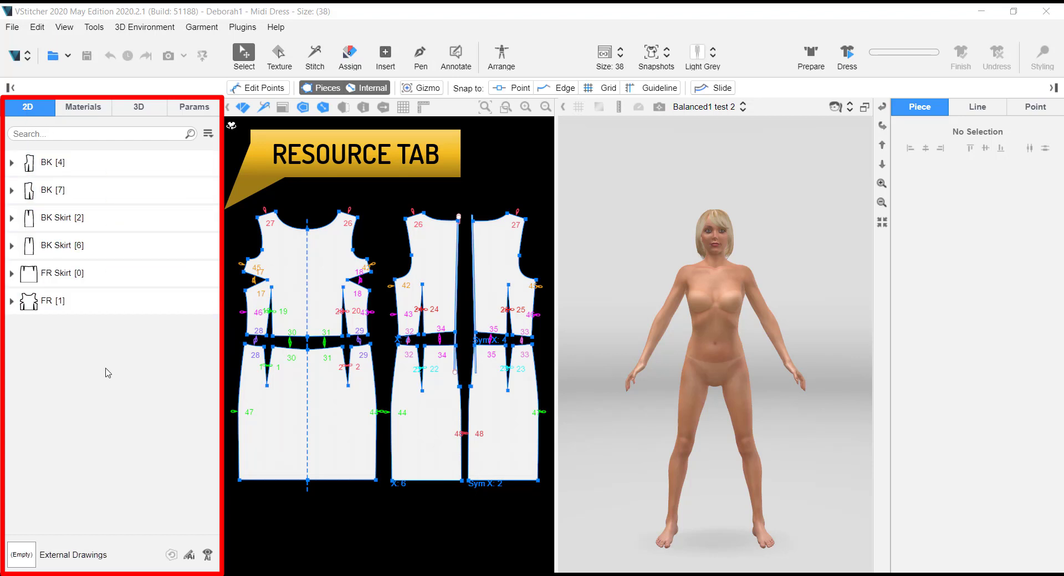
{"action": "left_click", "coordinate": [72, 109]}
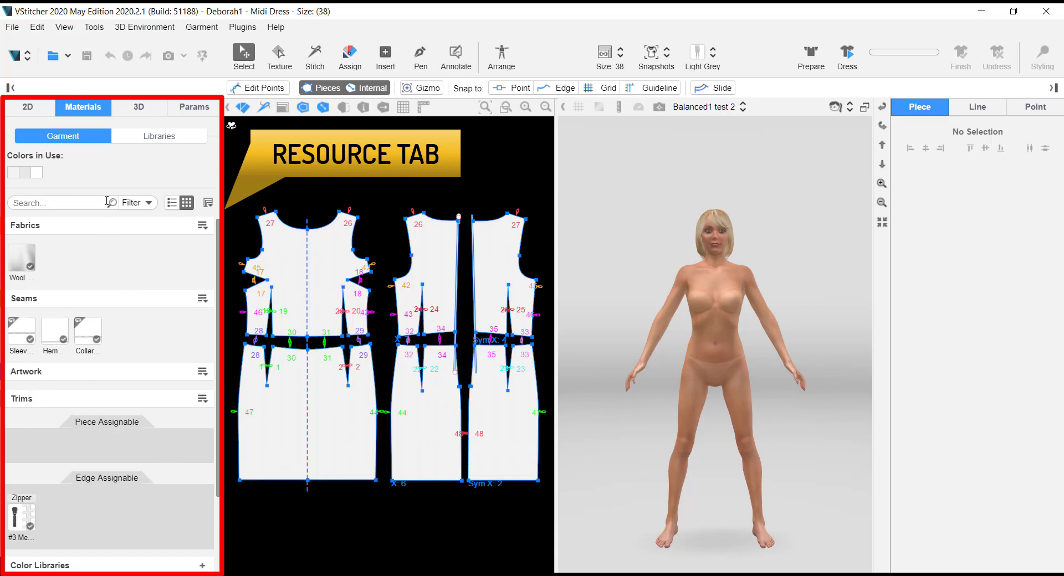
{"action": "left_click", "coordinate": [169, 142]}
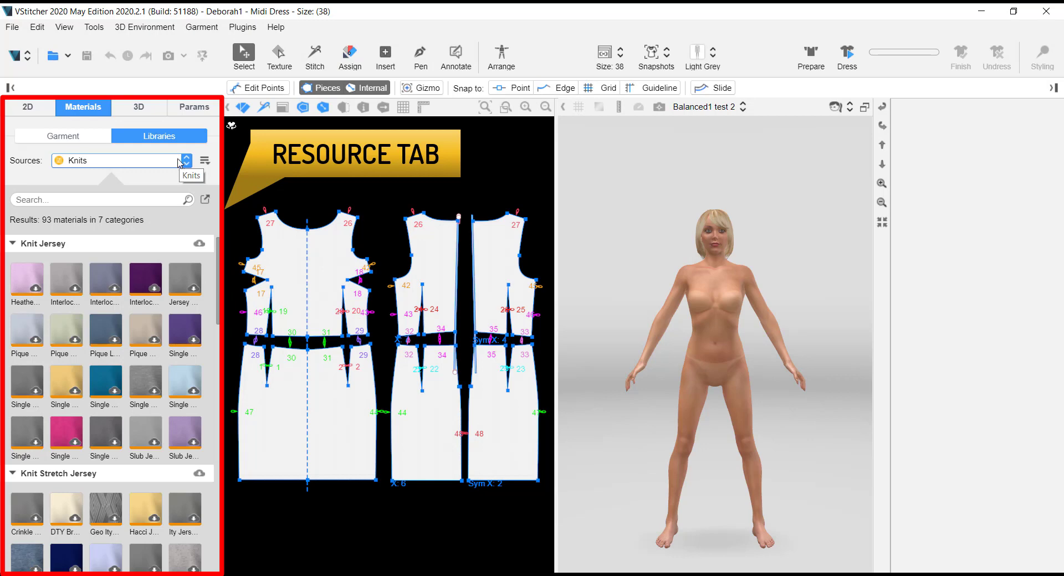
Step: Check the available avatars and load the saved size 36 garment snapshot on Dolly 36
{"action": "left_click", "coordinate": [142, 107]}
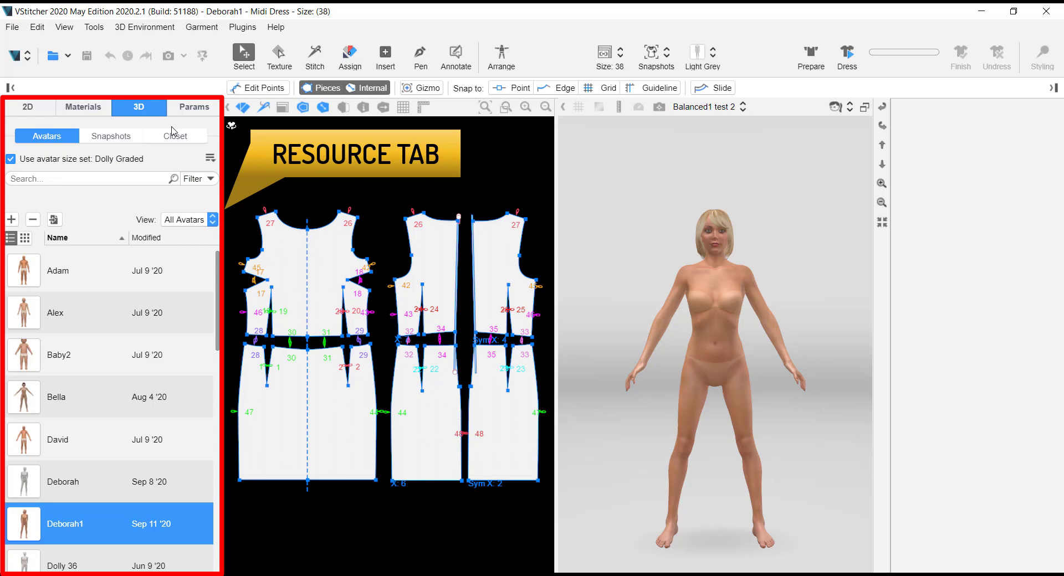
{"action": "left_click_drag", "start_coordinate": [218, 273], "coordinate": [225, 247]}
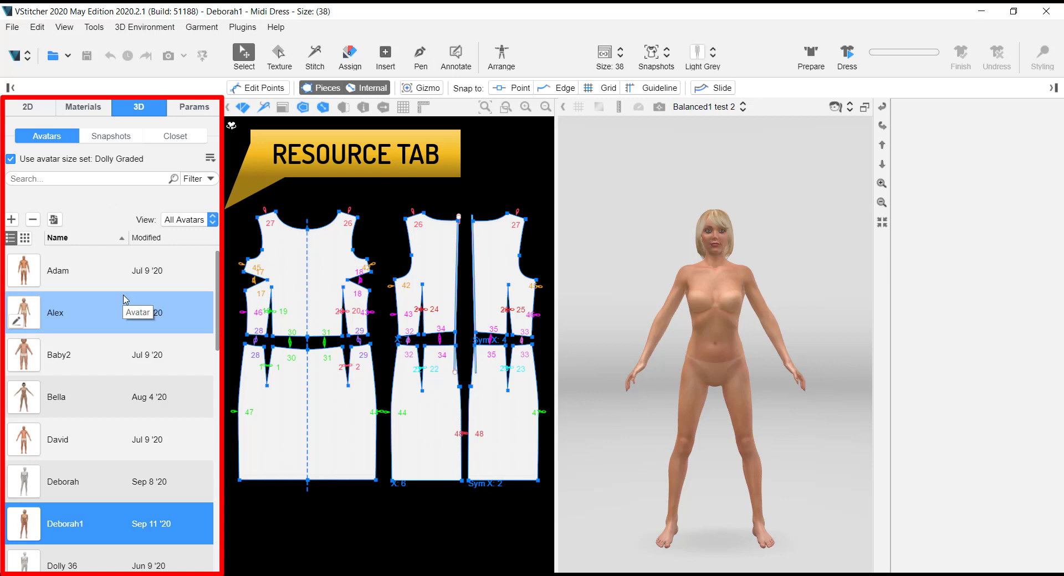
{"action": "left_click", "coordinate": [126, 139]}
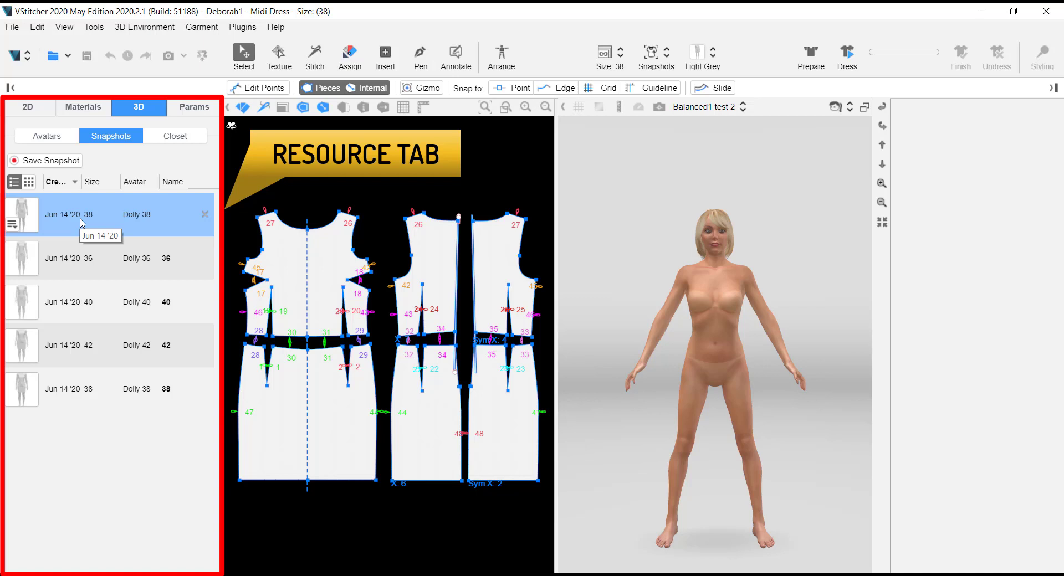
{"action": "right_click_drag", "start_coordinate": [820, 280], "coordinate": [779, 433]}
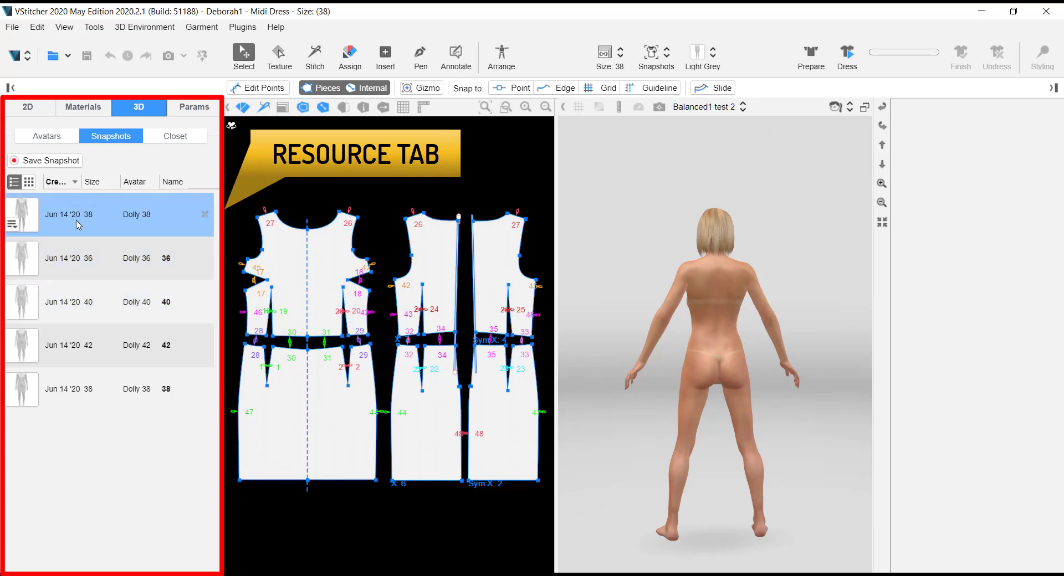
{"action": "double_click", "coordinate": [63, 264]}
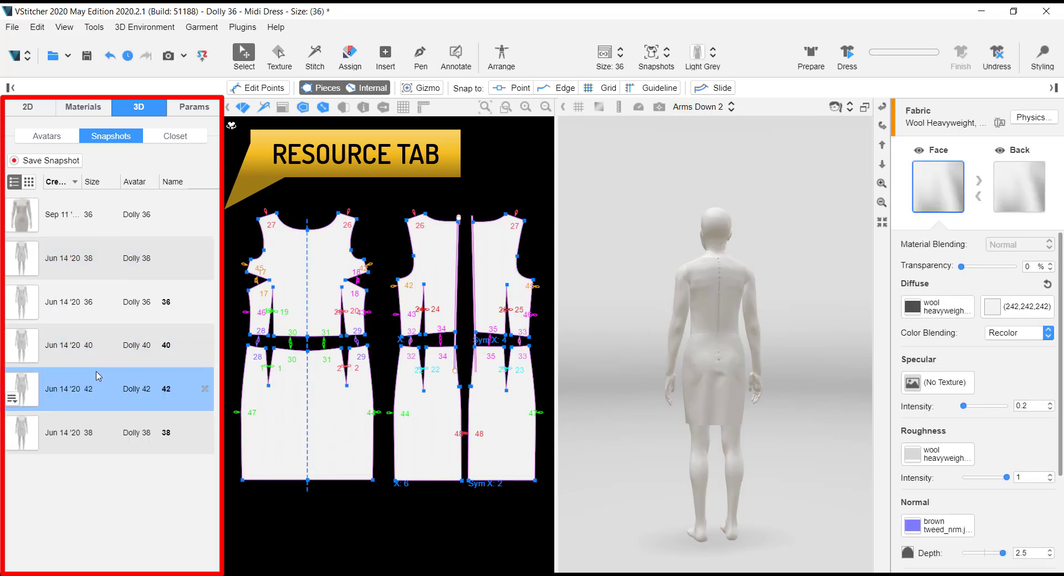
Step: View the closet's shoes and highlight stitches 26–27 and 32–33 on the pattern from the stitch list
{"action": "left_click", "coordinate": [176, 137]}
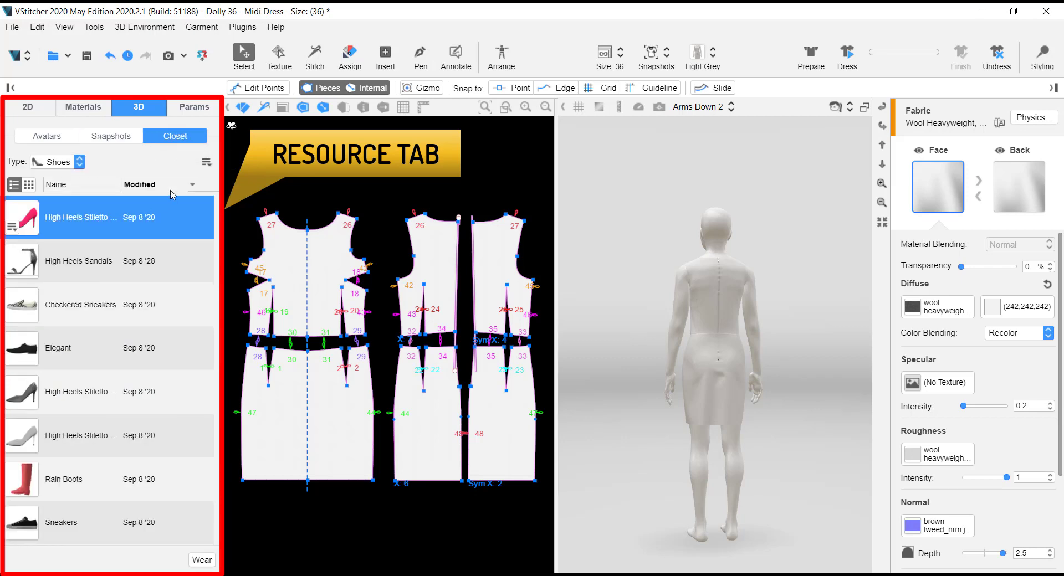
{"action": "left_click", "coordinate": [195, 107]}
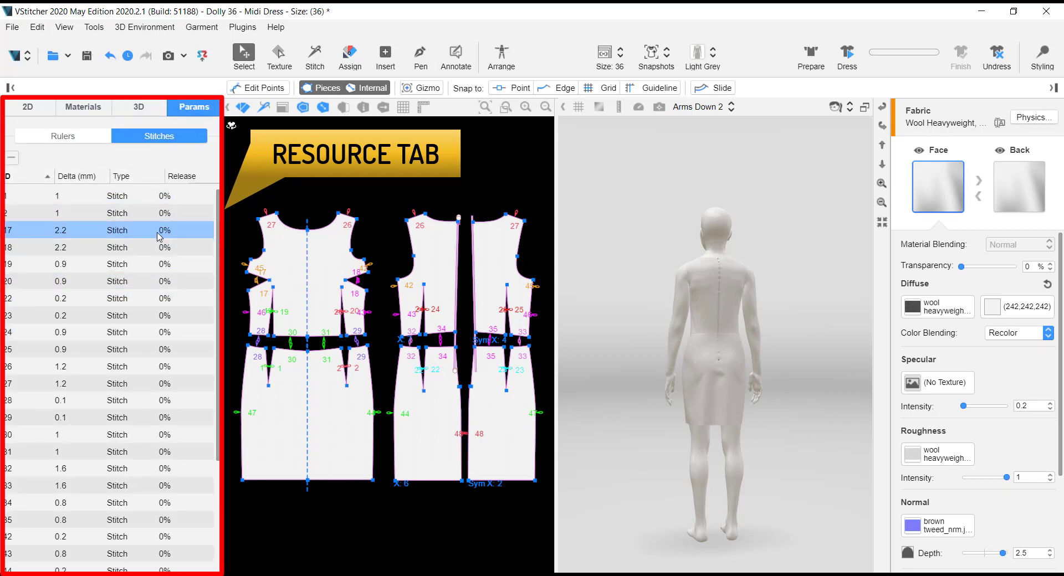
{"action": "left_click", "coordinate": [167, 264]}
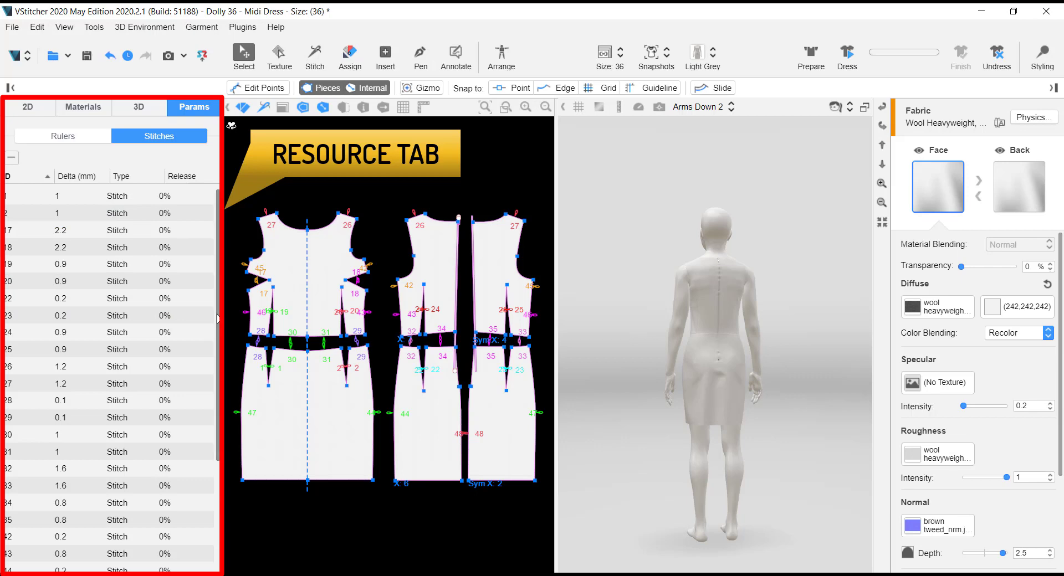
{"action": "scroll", "coordinate": [194, 377], "scroll_direction": "down", "scroll_amount": 3}
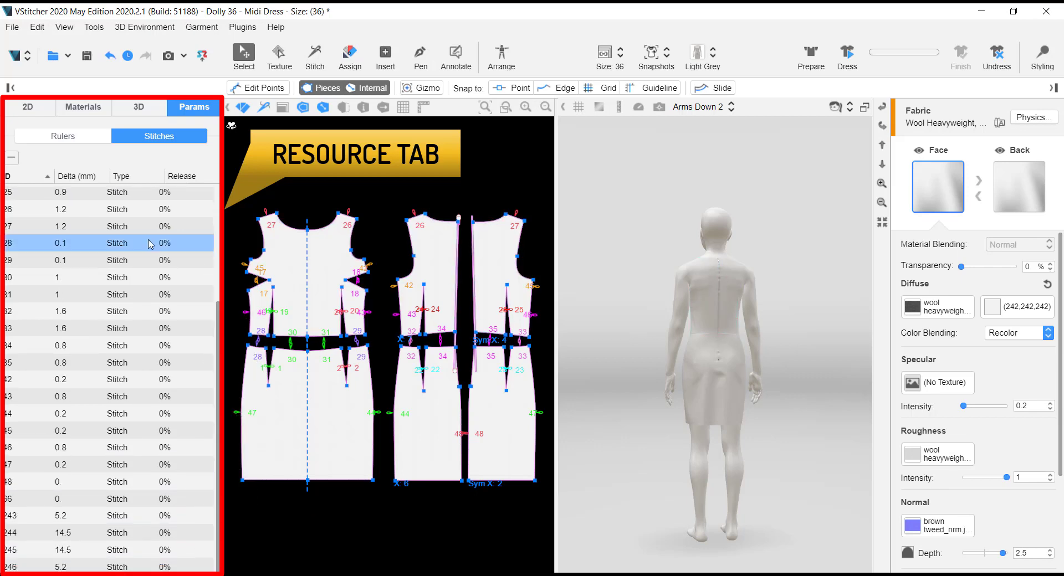
{"action": "left_click", "coordinate": [70, 211]}
{"action": "left_click", "coordinate": [69, 227], "text": "shift"}
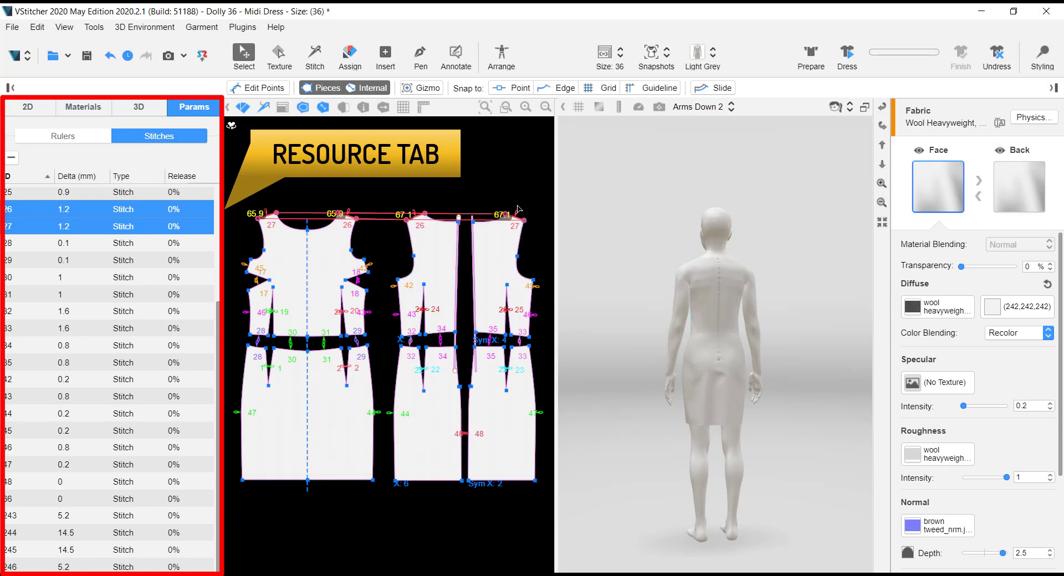
{"action": "left_click_drag", "start_coordinate": [73, 315], "coordinate": [81, 330]}
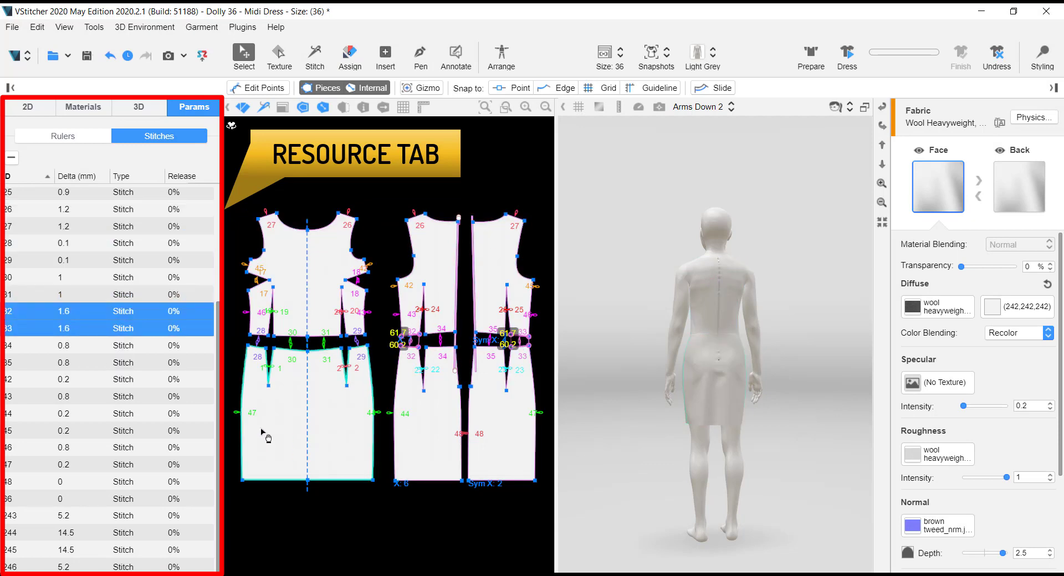
{"action": "scroll", "coordinate": [217, 368], "scroll_direction": "up", "scroll_amount": 3}
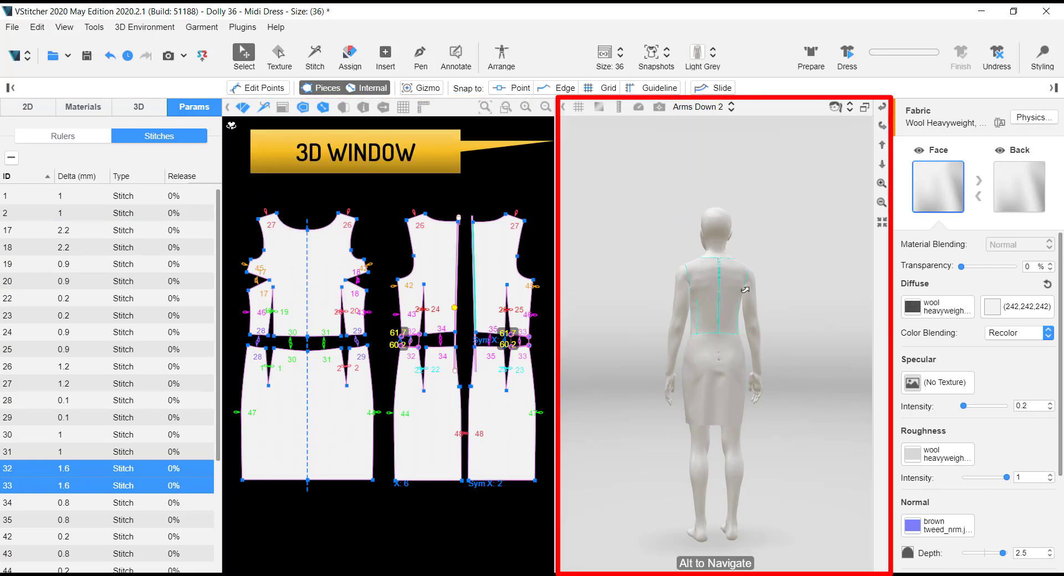
Step: View the avatar from the side and show the properties of pattern piece BK [4]
{"action": "left_click_drag", "start_coordinate": [750, 278], "coordinate": [665, 425]}
{"action": "left_click_drag", "start_coordinate": [835, 405], "coordinate": [918, 288]}
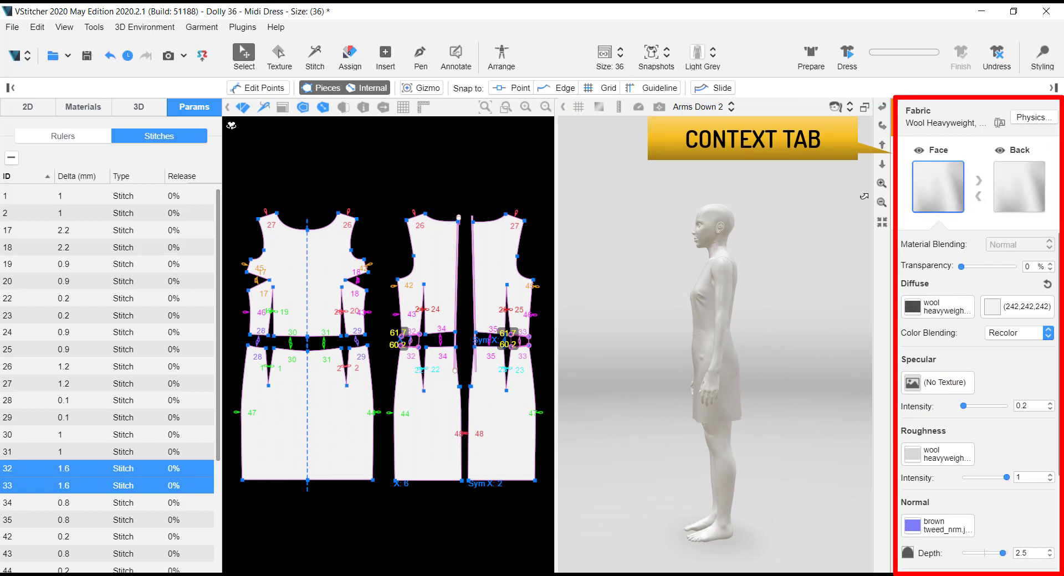
{"action": "left_click", "coordinate": [28, 106]}
{"action": "left_click", "coordinate": [55, 162]}
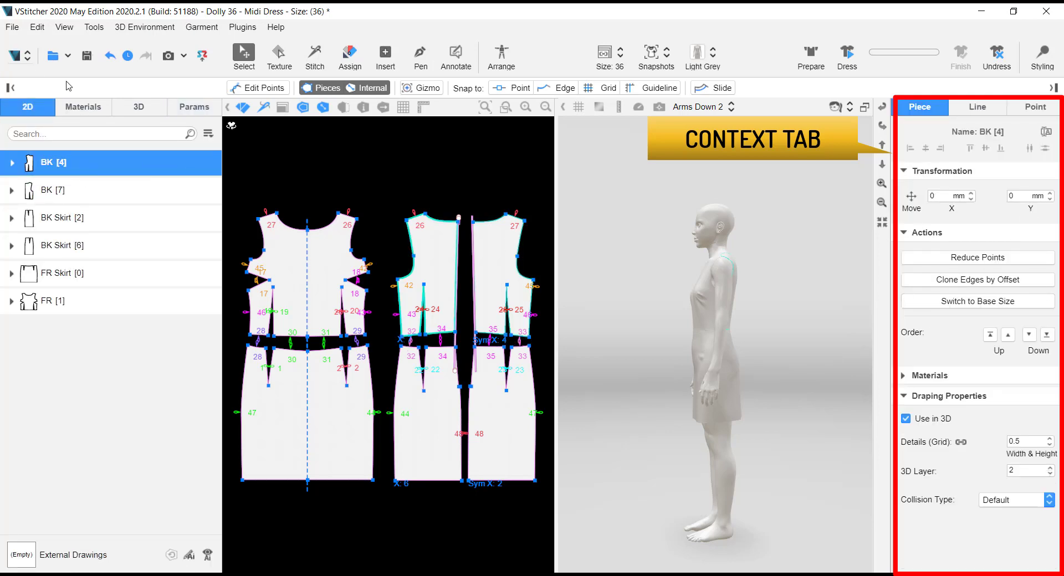
Step: Select the Wool Heavyweight fabric among the garment's materials to show its properties
{"action": "left_click", "coordinate": [84, 106]}
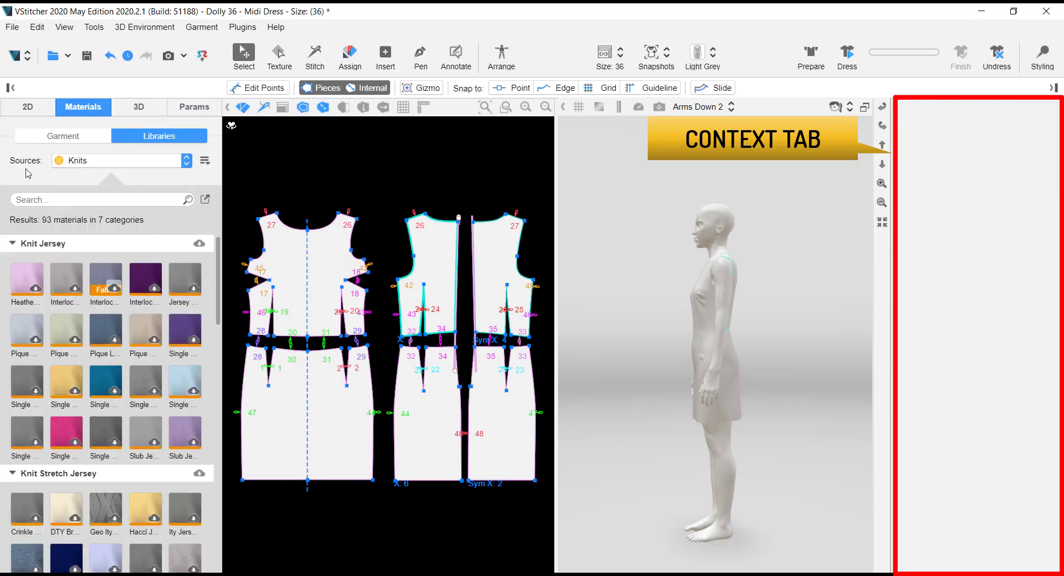
{"action": "left_click", "coordinate": [38, 136]}
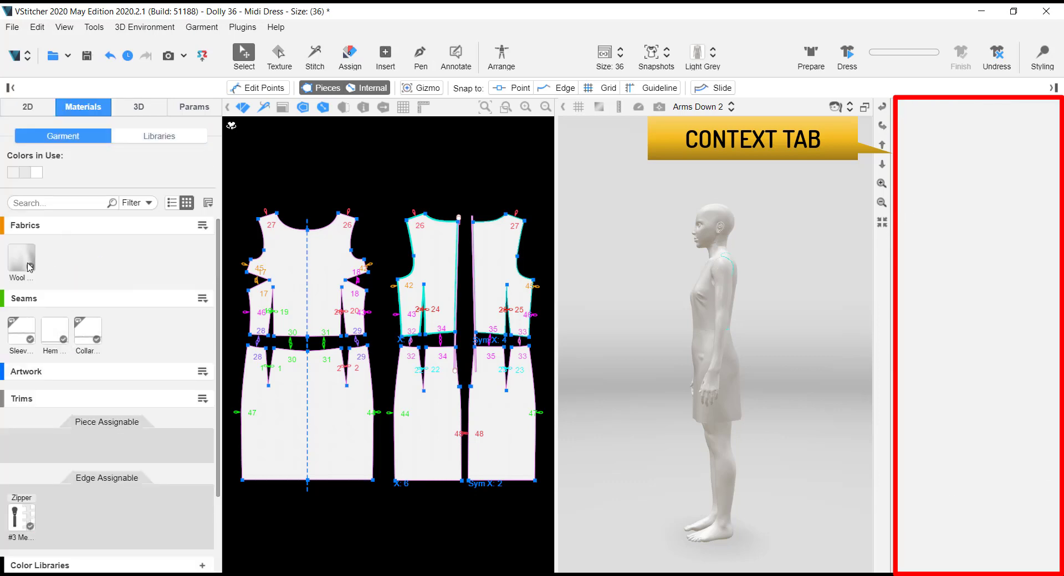
{"action": "left_click", "coordinate": [29, 267]}
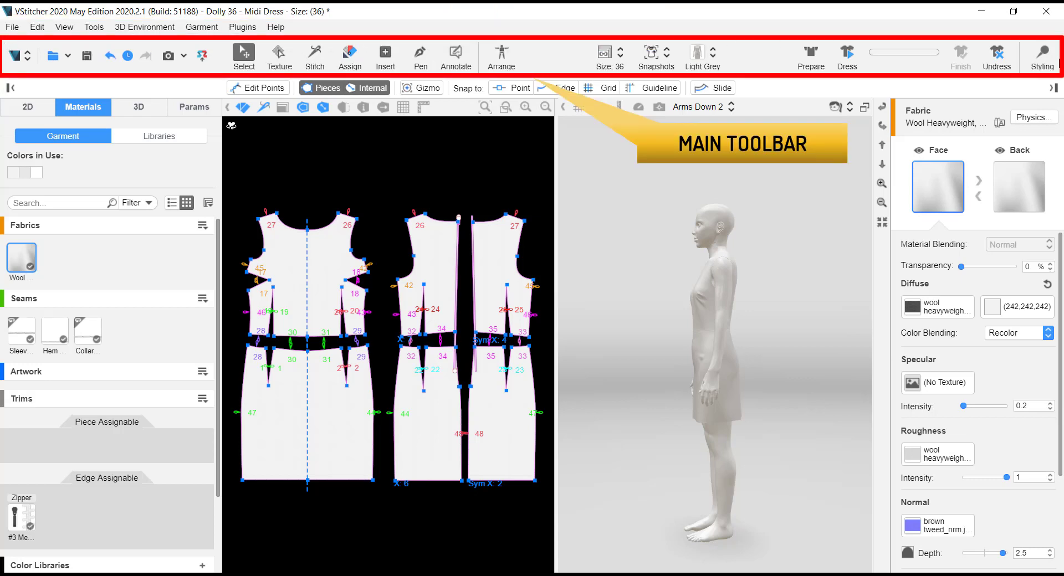
Step: Switch to the Colorways workspace and recolor the wool fabric of the Light Grey colorway to RGB Red
{"action": "left_click", "coordinate": [23, 55]}
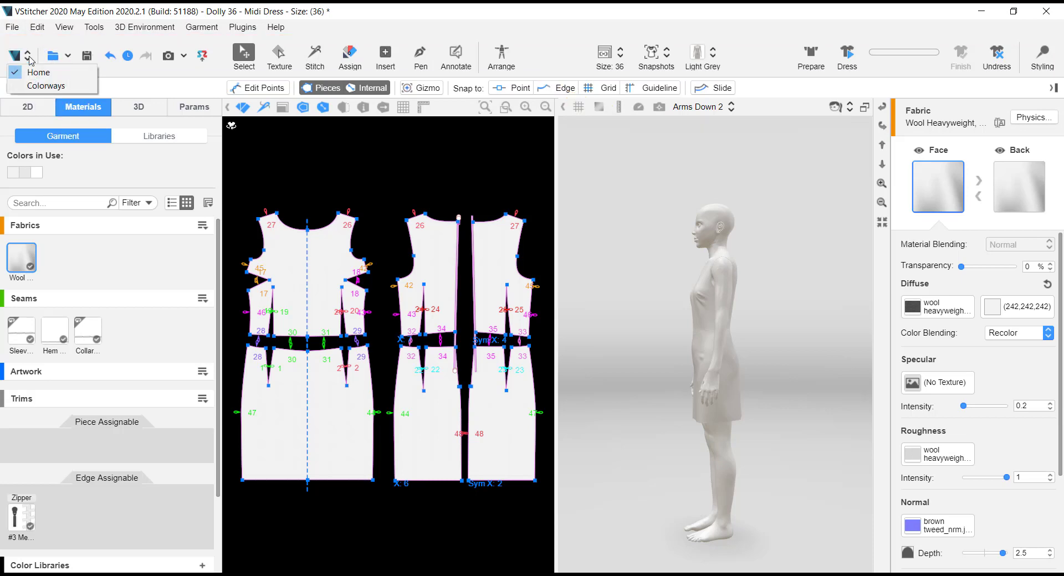
{"action": "left_click", "coordinate": [40, 88]}
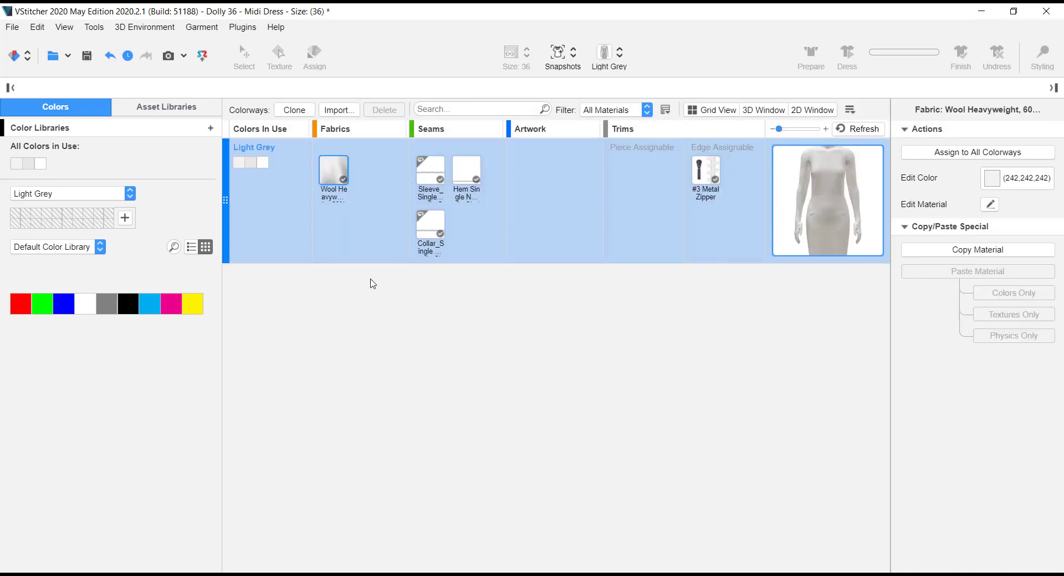
{"action": "mouse_move", "coordinate": [726, 242]}
{"action": "double_click", "coordinate": [25, 305]}
{"action": "mouse_move", "coordinate": [311, 164]}
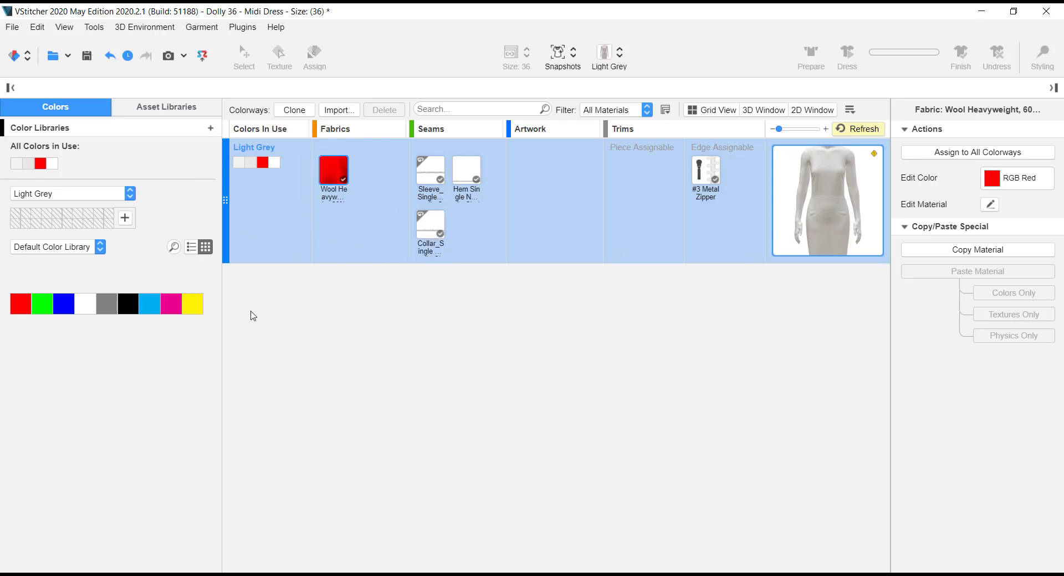
Step: Return to the Home workspace and inspect the recolored dress from a front three-quarter view
{"action": "left_click", "coordinate": [28, 56]}
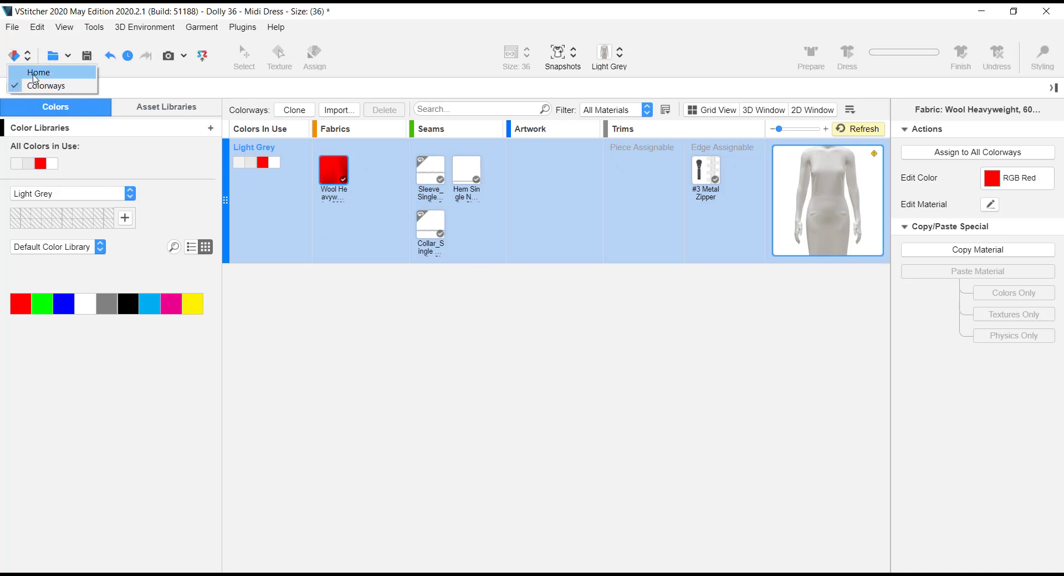
{"action": "left_click", "coordinate": [38, 73]}
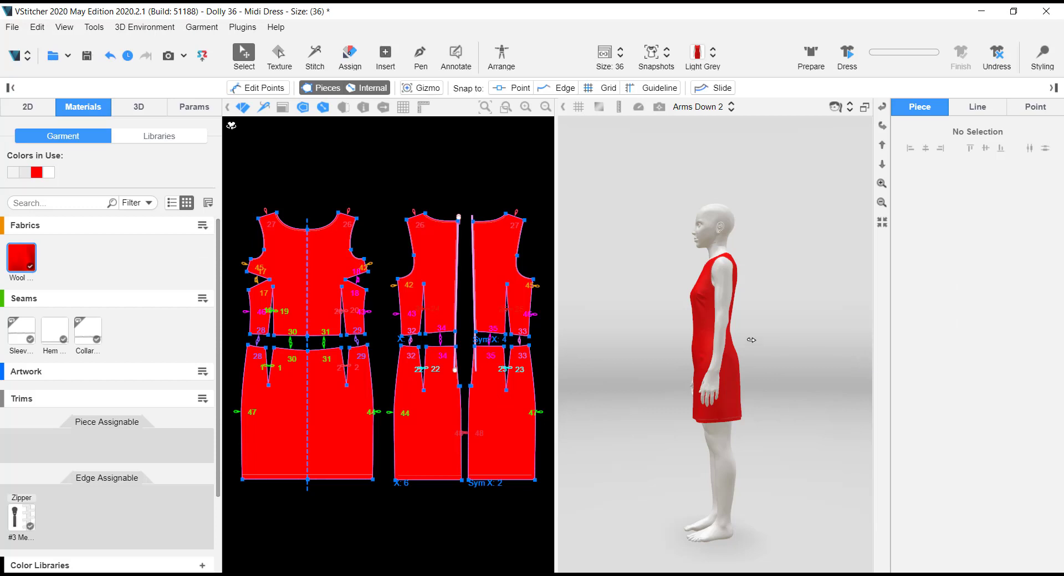
{"action": "left_click_drag", "start_coordinate": [751, 340], "coordinate": [776, 310]}
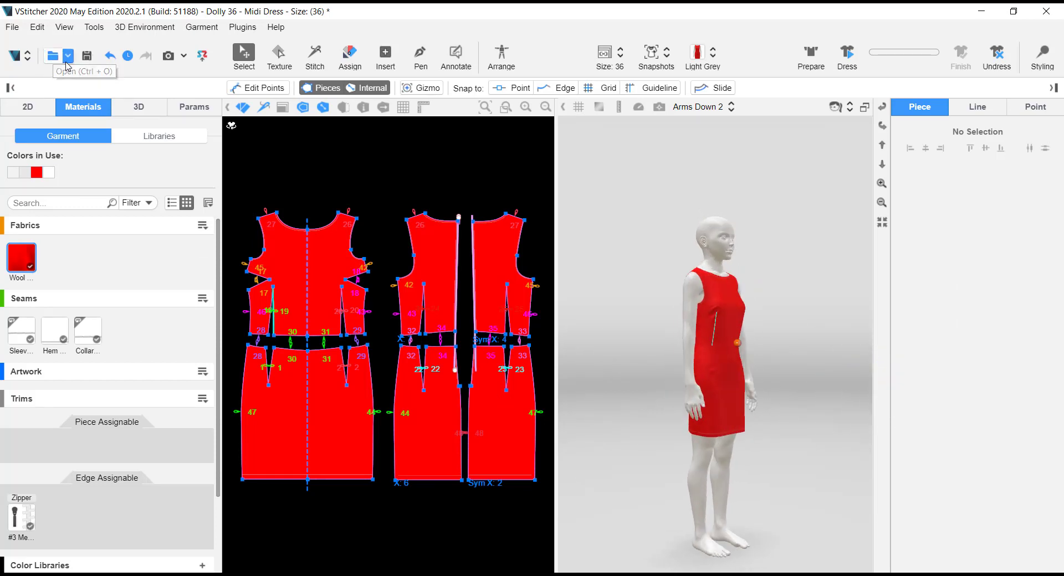
Step: Check the list of recently opened garments and dismiss it without opening any
{"action": "left_click", "coordinate": [68, 55]}
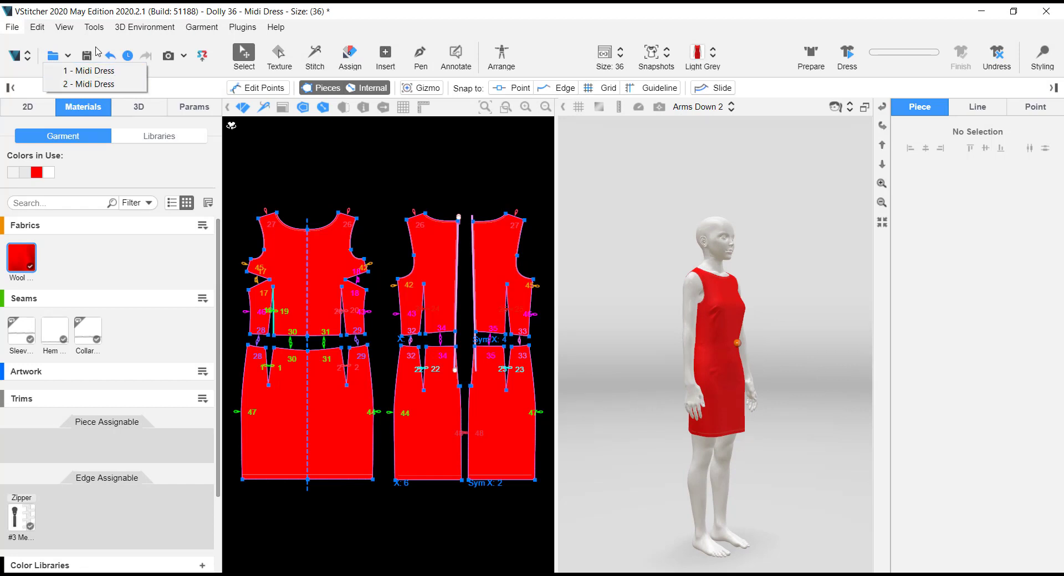
{"action": "left_click", "coordinate": [175, 74]}
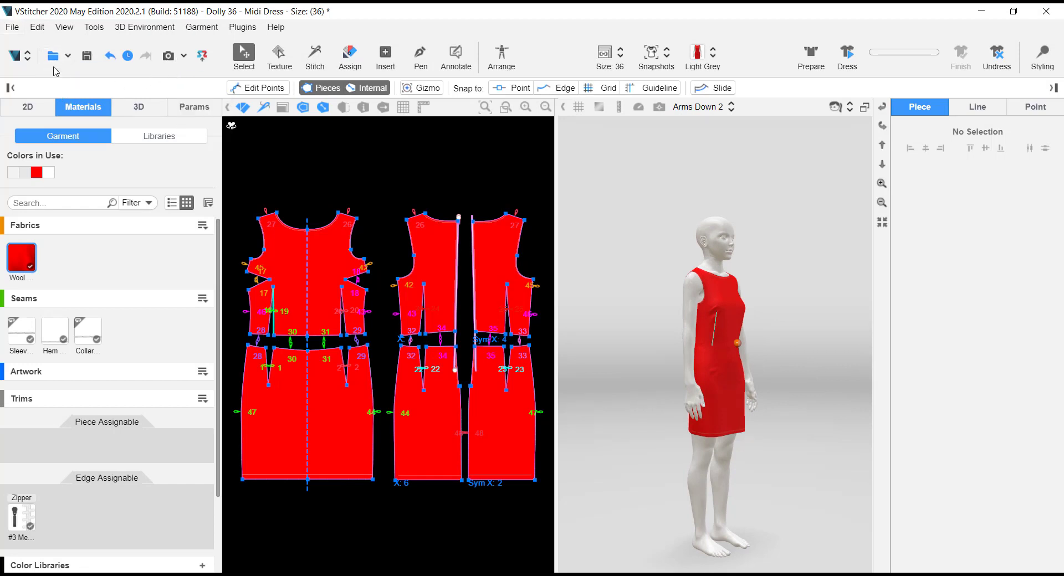
{"action": "left_click", "coordinate": [129, 57]}
{"action": "left_click", "coordinate": [128, 57]}
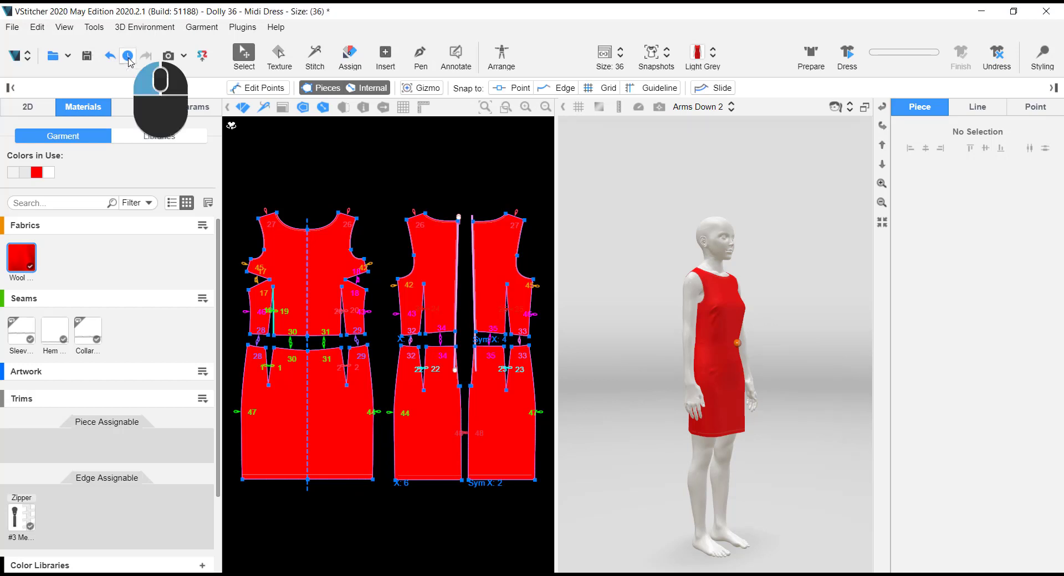
Step: Review the edit history and the Render, Create Tech Pack and Print to File options without starting any output
{"action": "left_click", "coordinate": [128, 57]}
{"action": "left_click", "coordinate": [129, 57]}
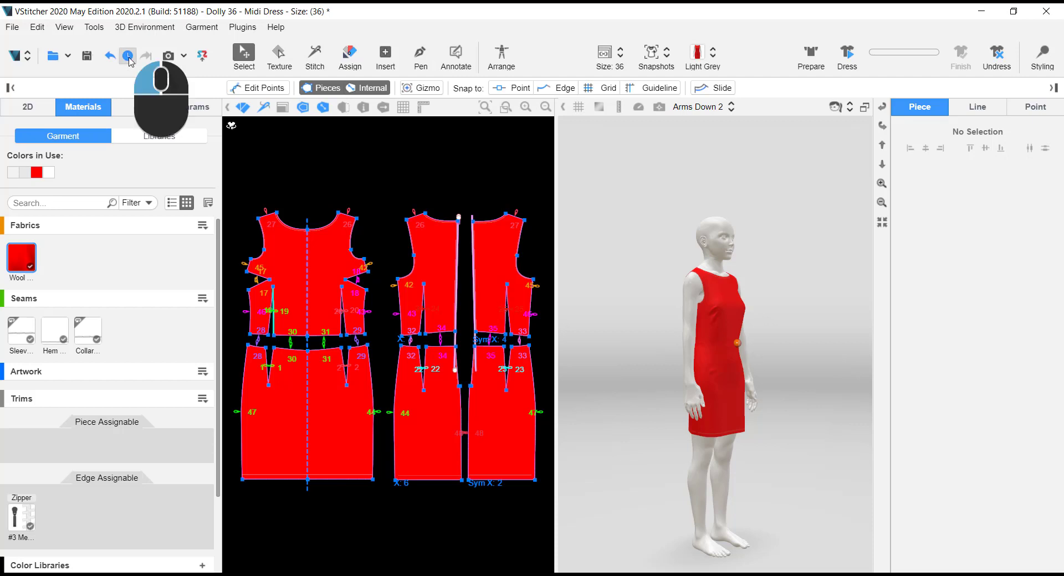
{"action": "left_click", "coordinate": [136, 98]}
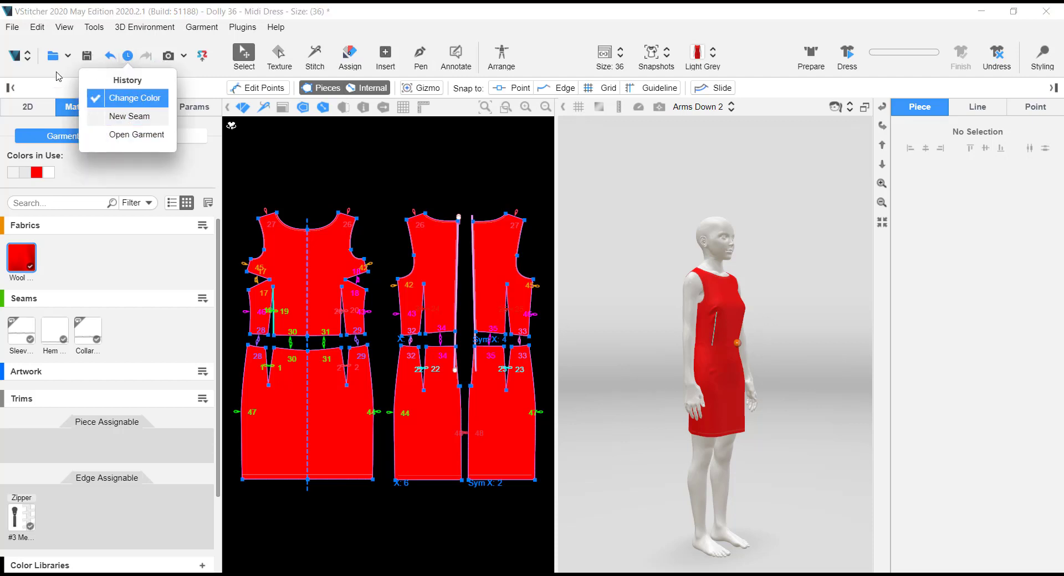
{"action": "left_click", "coordinate": [58, 76]}
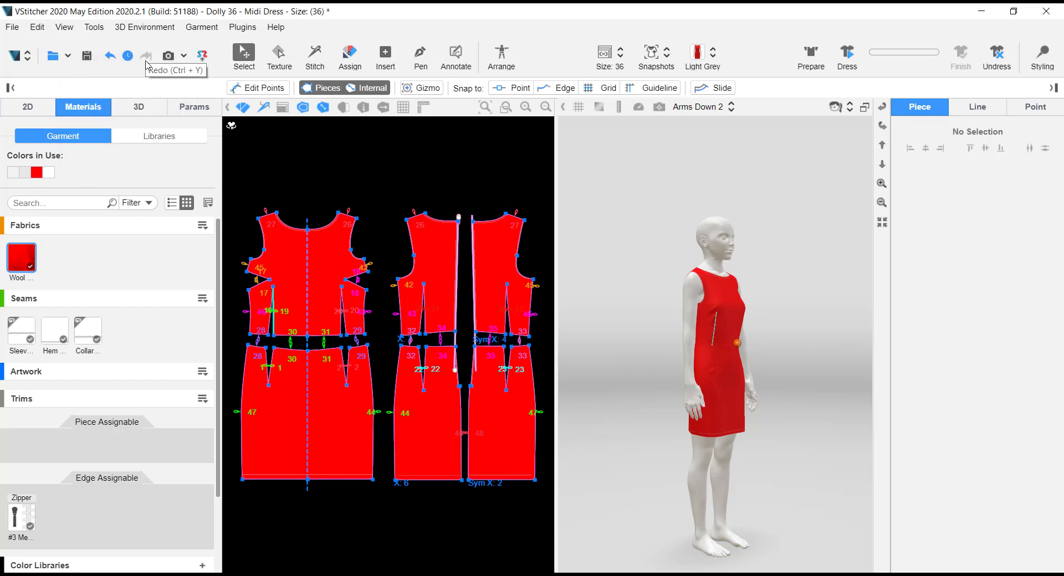
{"action": "left_click", "coordinate": [184, 56]}
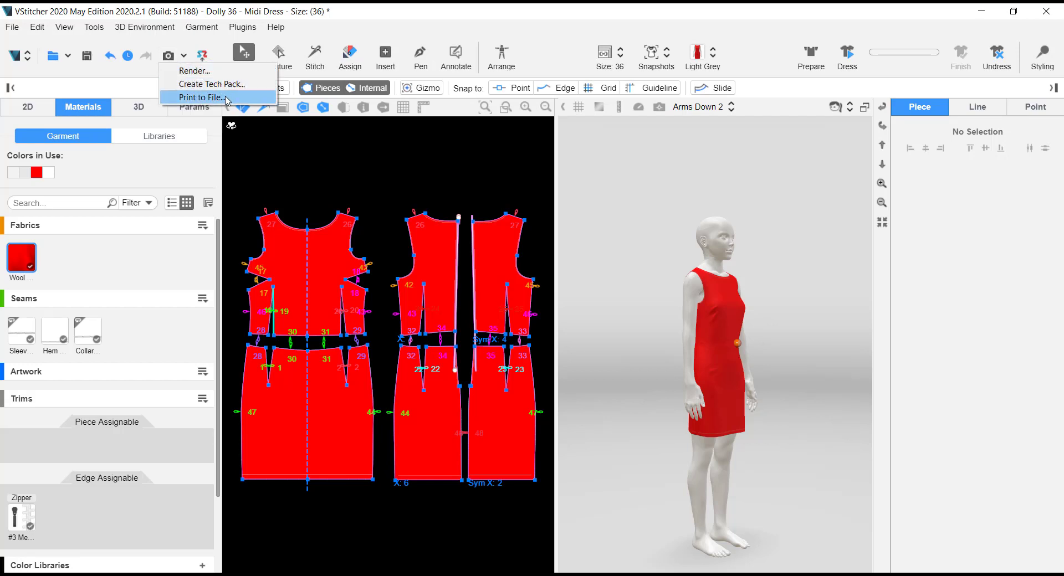
{"action": "left_click", "coordinate": [141, 73]}
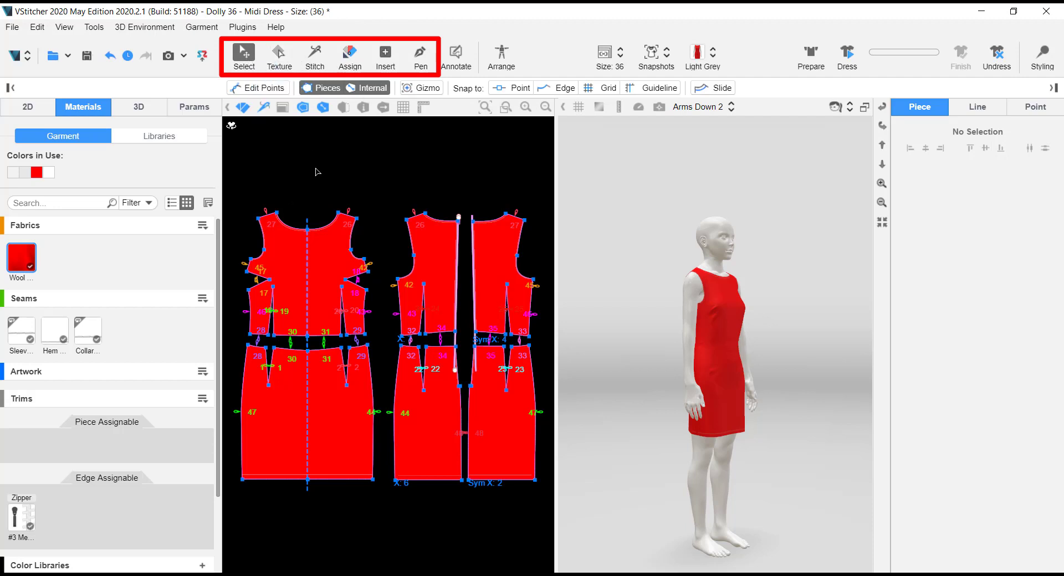
Step: Preview the options of the Texture, Stitch and Assign tools, and return to the Select tool
{"action": "left_click", "coordinate": [278, 56]}
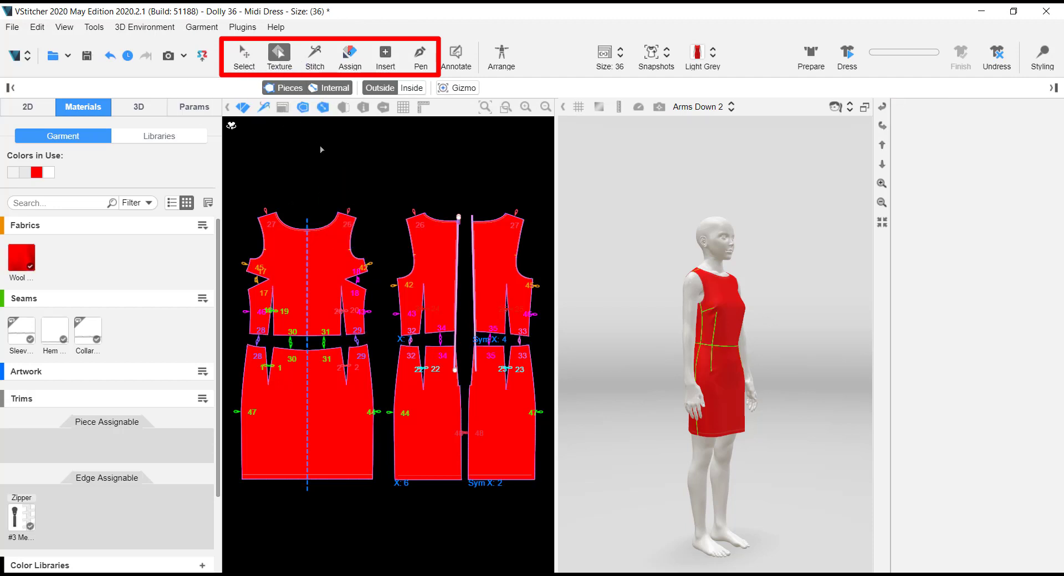
{"action": "left_click", "coordinate": [315, 54]}
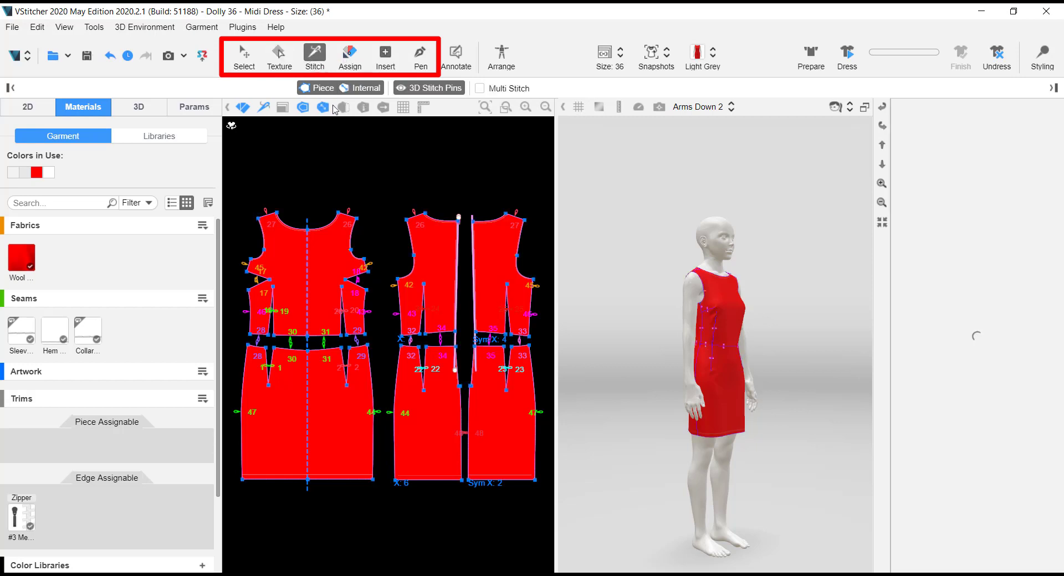
{"action": "left_click", "coordinate": [350, 54]}
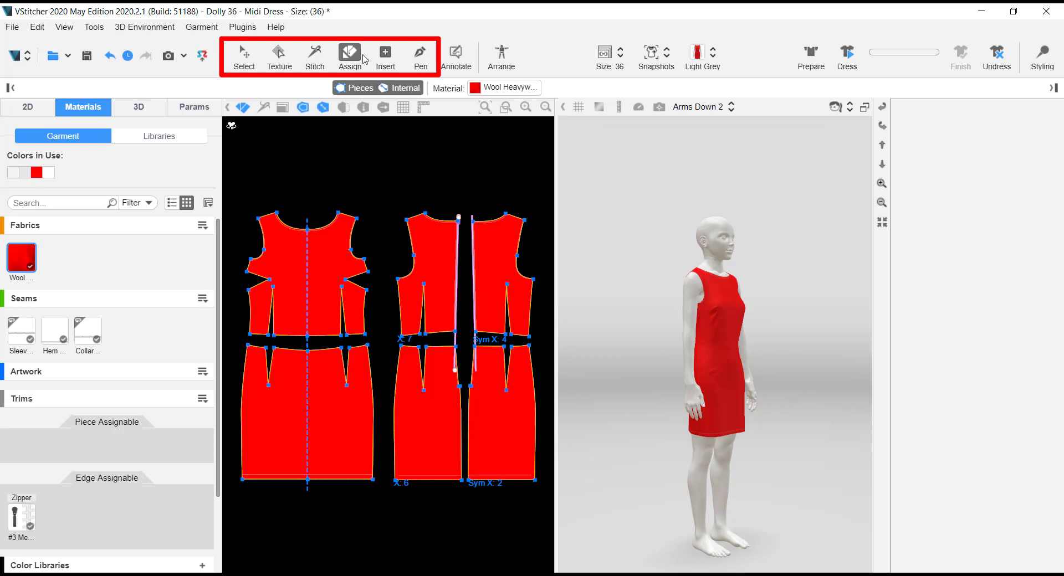
{"action": "left_click", "coordinate": [244, 54]}
{"action": "left_click", "coordinate": [280, 54]}
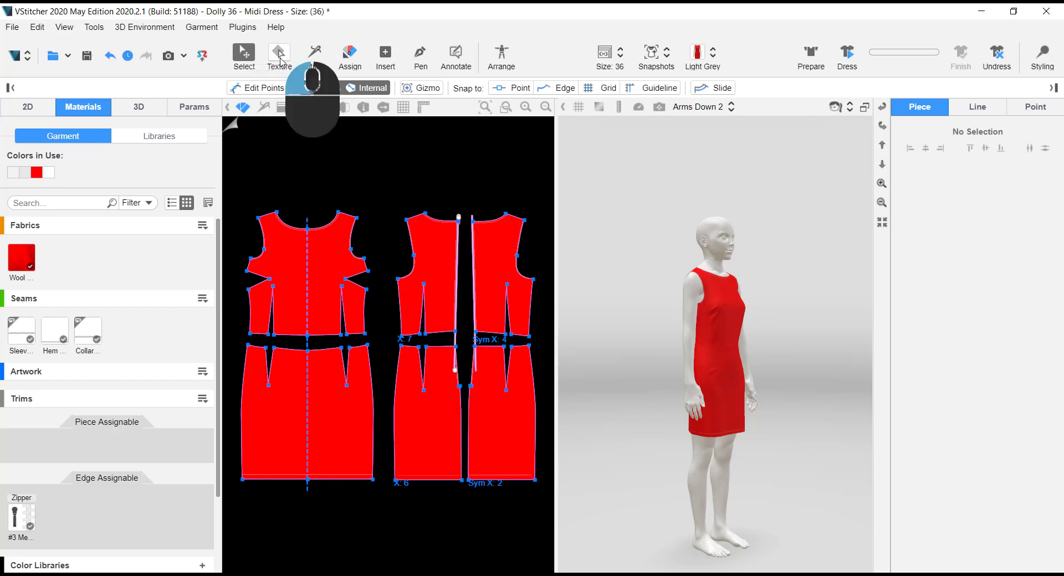
{"action": "left_click", "coordinate": [324, 61]}
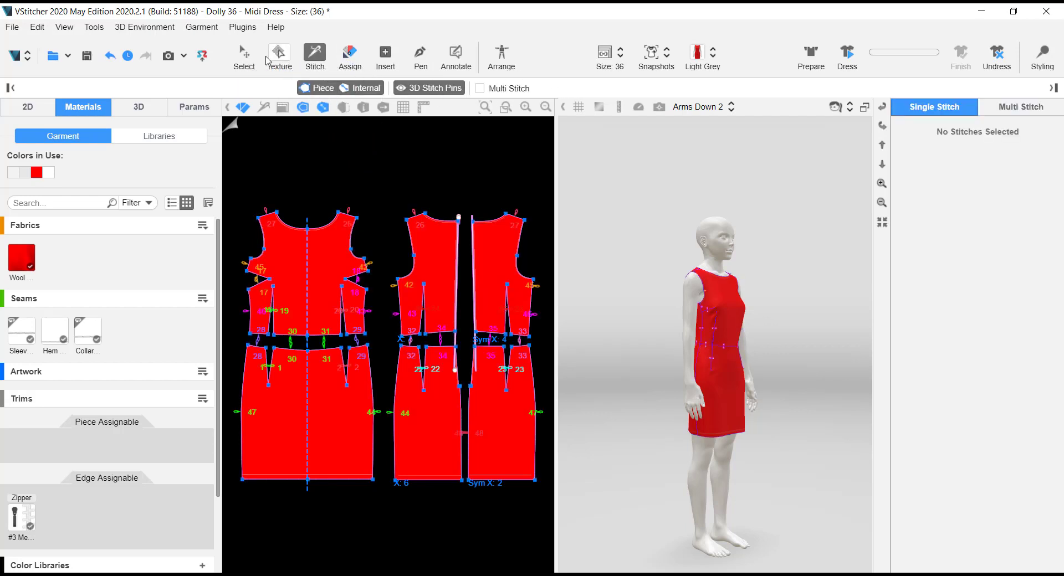
{"action": "left_click", "coordinate": [247, 58]}
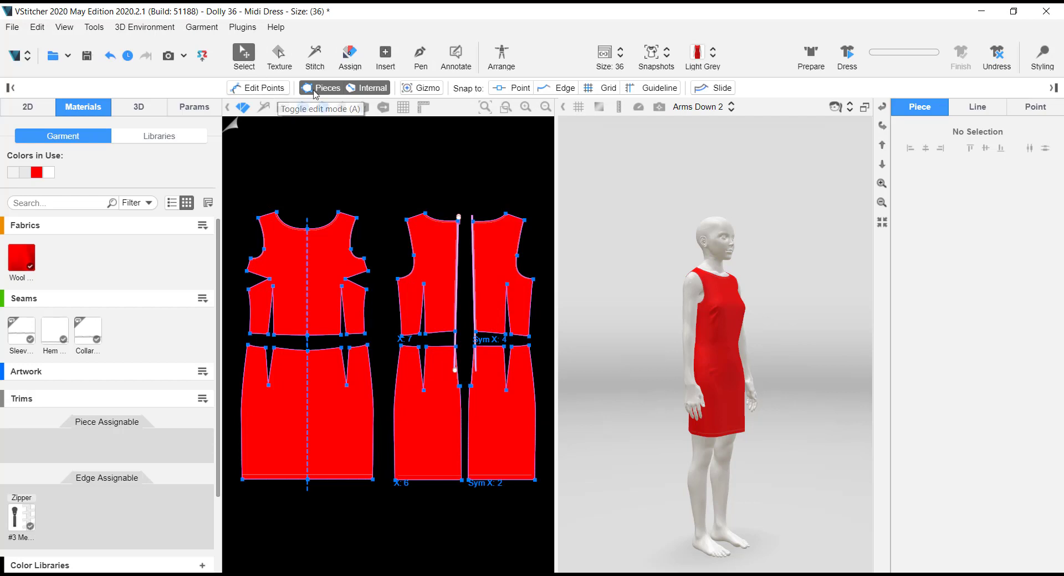
Step: Exclude internal shapes from selection, enable snapping to points, and slightly move the back bodice piece BK [4]
{"action": "left_click", "coordinate": [378, 93]}
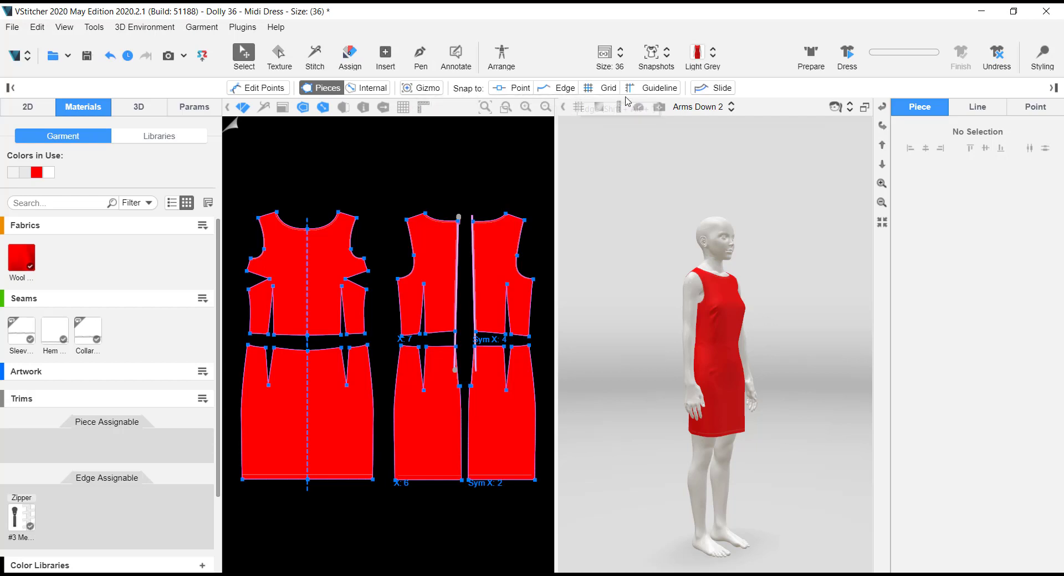
{"action": "left_click", "coordinate": [515, 87]}
{"action": "left_click", "coordinate": [569, 88]}
{"action": "left_click", "coordinate": [520, 89]}
{"action": "left_click", "coordinate": [443, 282]}
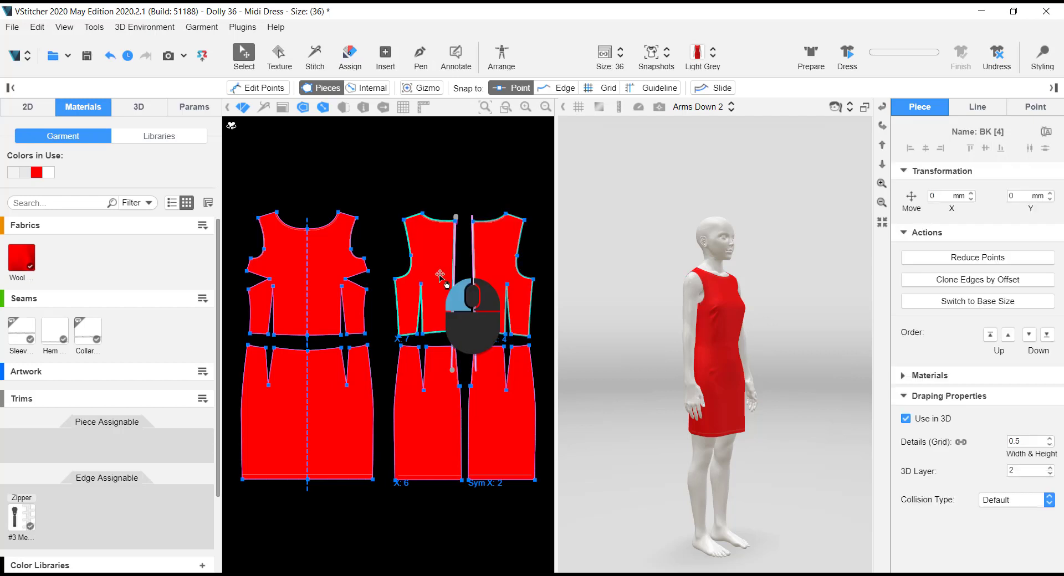
{"action": "mouse_move", "coordinate": [440, 281]}
{"action": "left_mouse_down"}
{"action": "mouse_move", "coordinate": [415, 270]}
{"action": "mouse_move", "coordinate": [441, 276]}
{"action": "left_mouse_up"}
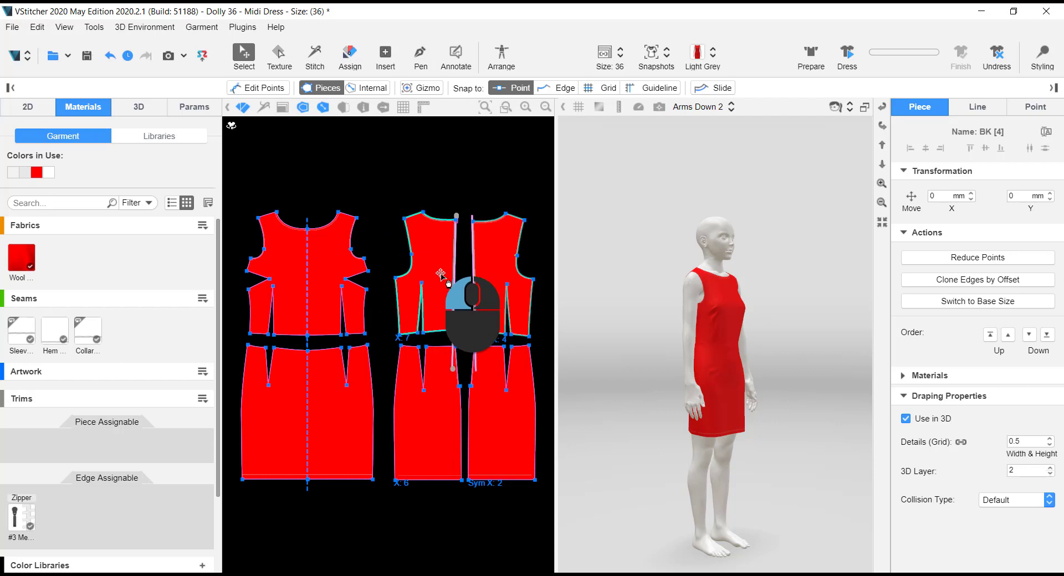
Step: Enable snapping to edges and reposition the back bodice piece above the back skirt
{"action": "left_click", "coordinate": [560, 87]}
{"action": "left_click_drag", "start_coordinate": [417, 299], "coordinate": [386, 275]}
{"action": "left_click_drag", "start_coordinate": [386, 279], "coordinate": [419, 287]}
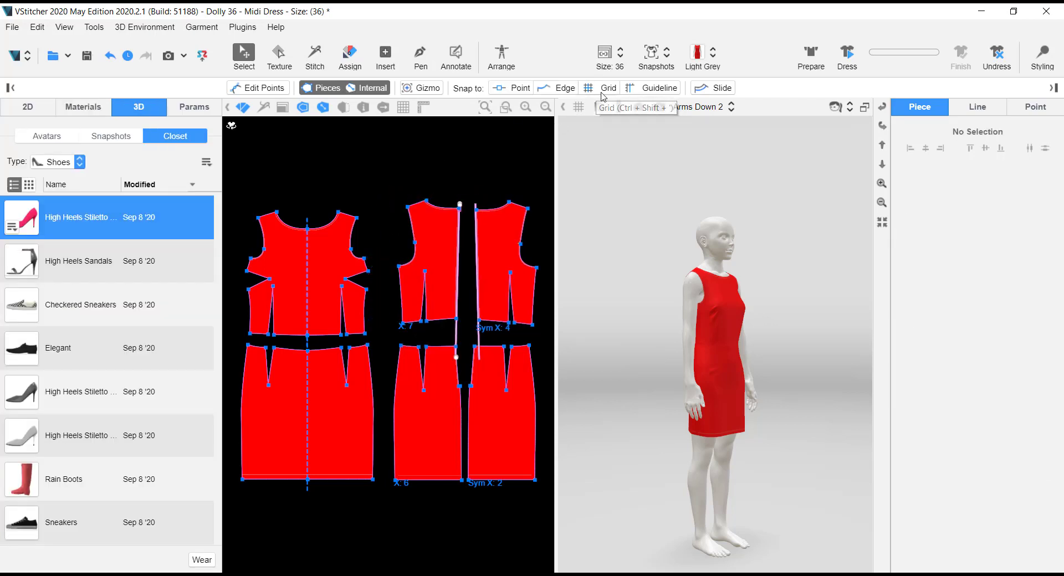
Step: With the Texture tool, try the Pieces and Internal filters and the Inside view, and restore both filters and the Outside view
{"action": "left_click", "coordinate": [279, 58]}
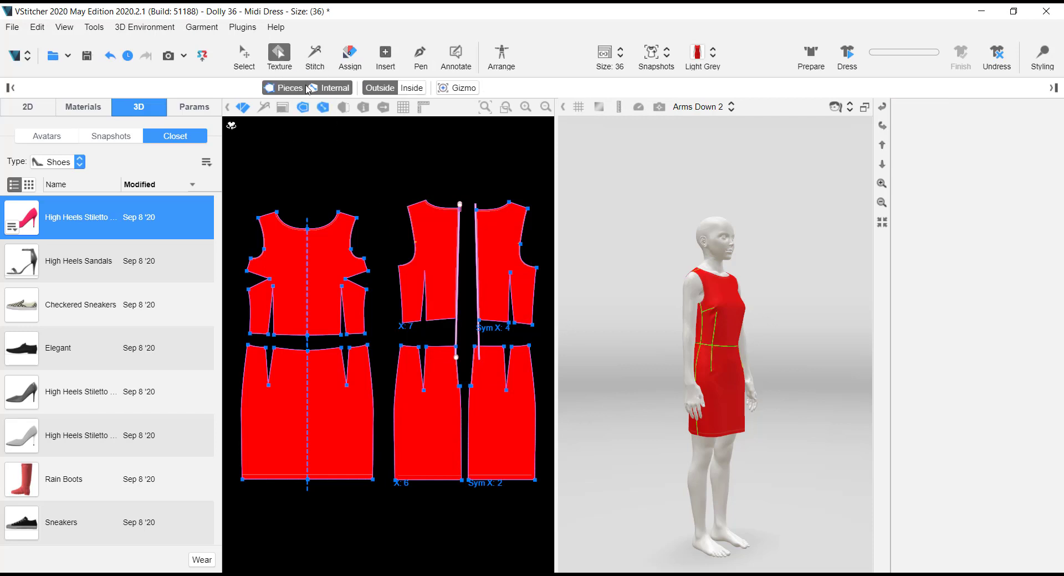
{"action": "left_click", "coordinate": [330, 89]}
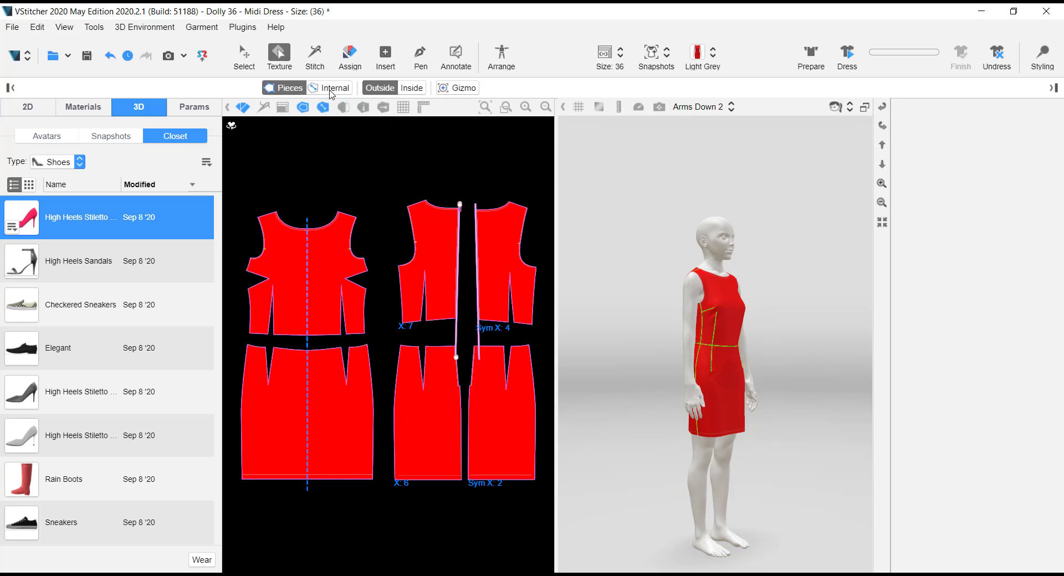
{"action": "left_click", "coordinate": [344, 88]}
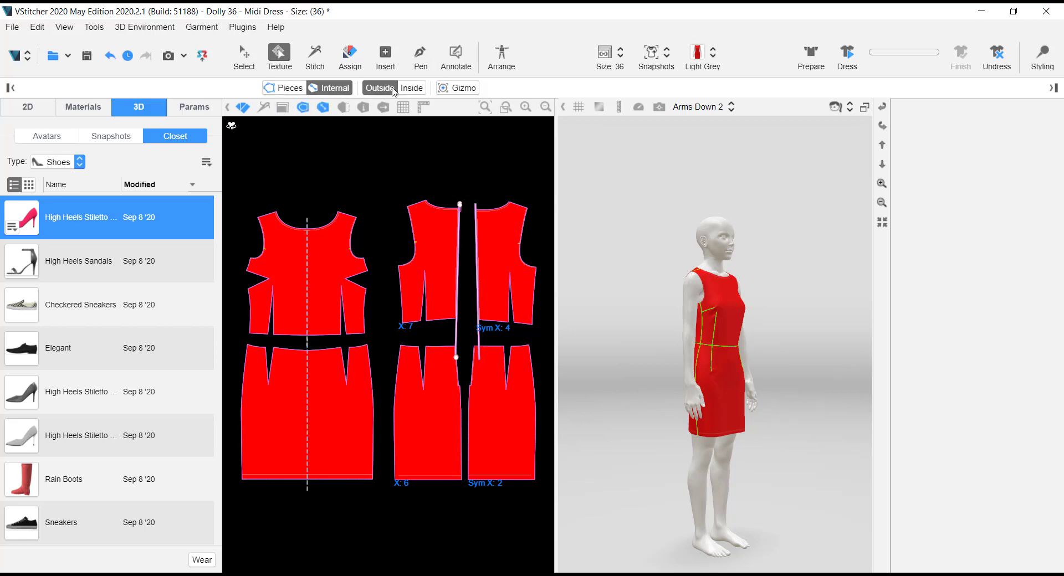
{"action": "left_click", "coordinate": [413, 89]}
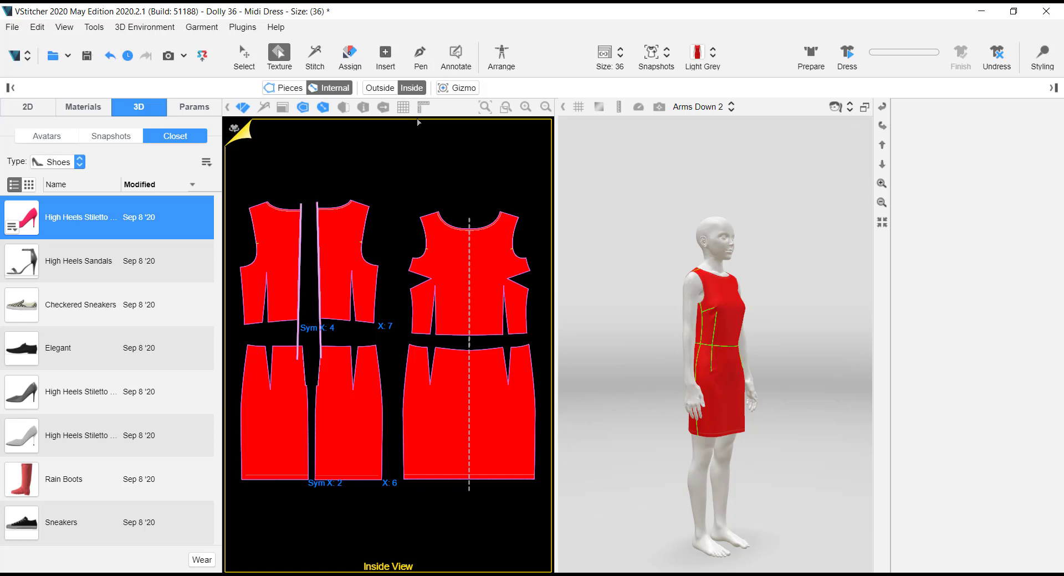
{"action": "left_click", "coordinate": [285, 88]}
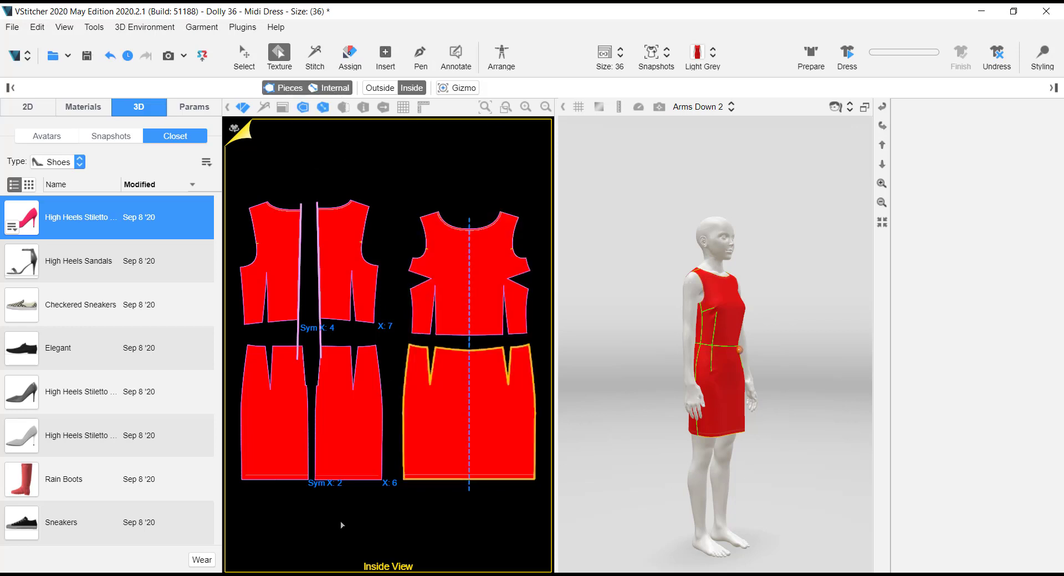
{"action": "left_click", "coordinate": [388, 88]}
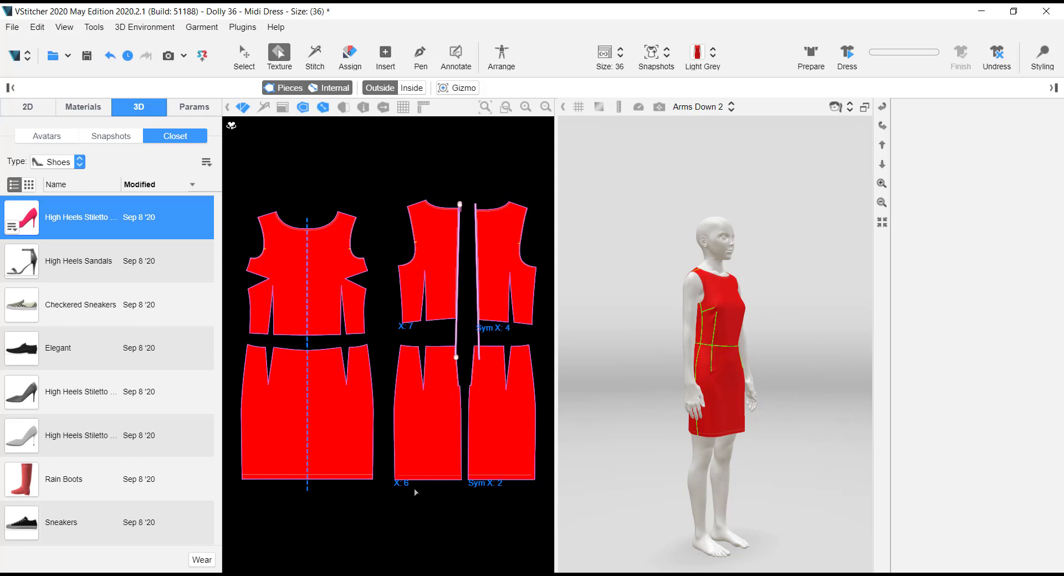
Step: Show the Stitch and Assign tool properties, and try the Insert tool without switching to base size
{"action": "left_click", "coordinate": [314, 61]}
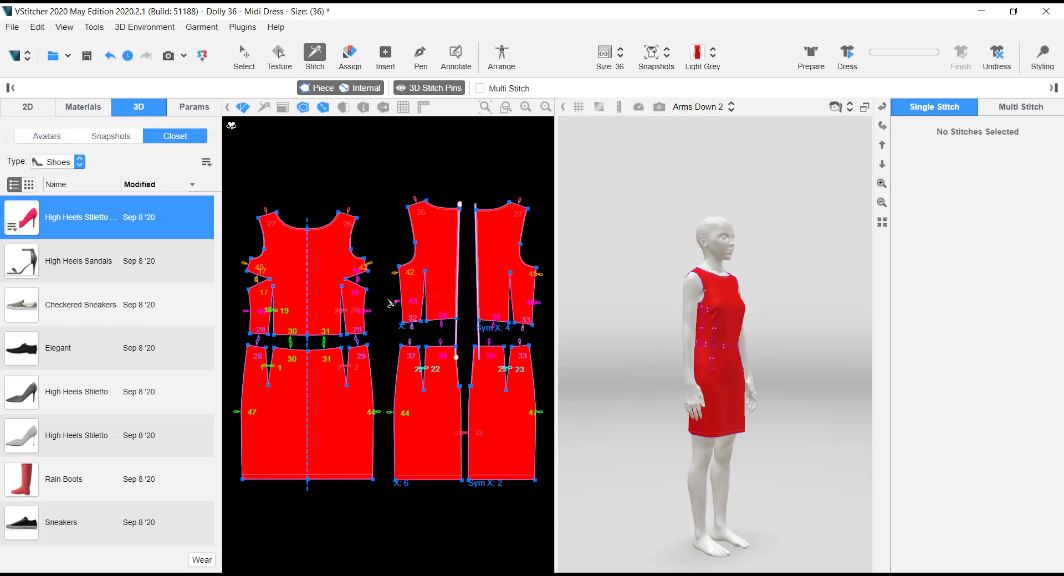
{"action": "left_click", "coordinate": [354, 60]}
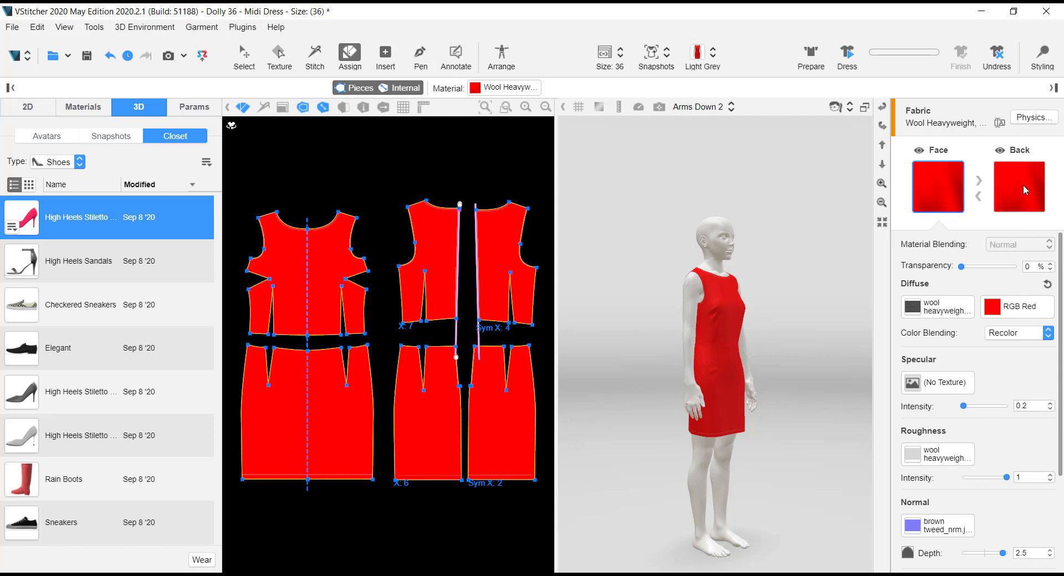
{"action": "left_click", "coordinate": [388, 59]}
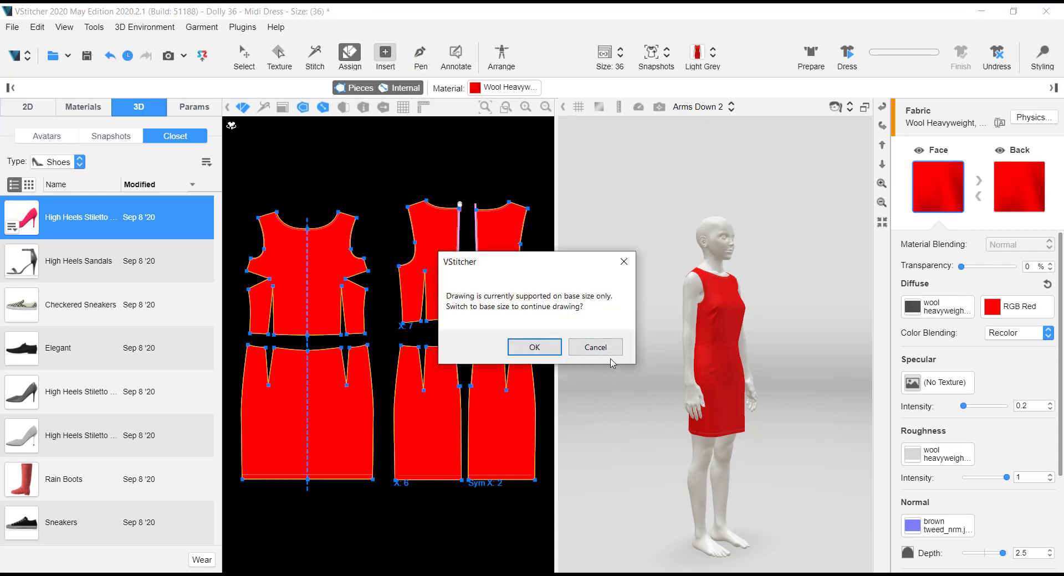
{"action": "key", "text": "Escape"}
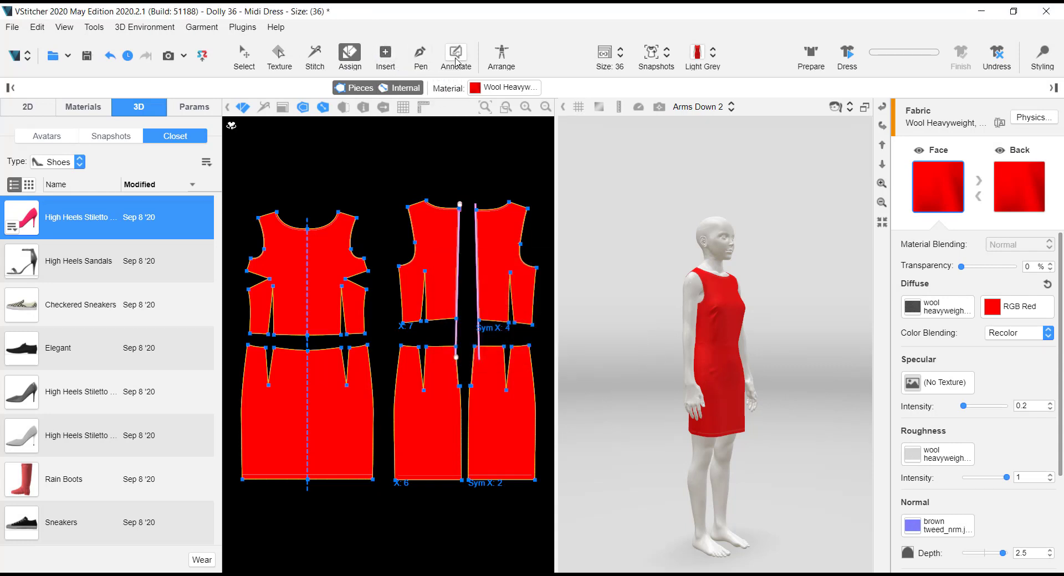
Step: Show the garment clusters on the Arrange silhouettes, prepare the dress pieces around the avatar, and inspect them from the back
{"action": "left_click", "coordinate": [506, 59]}
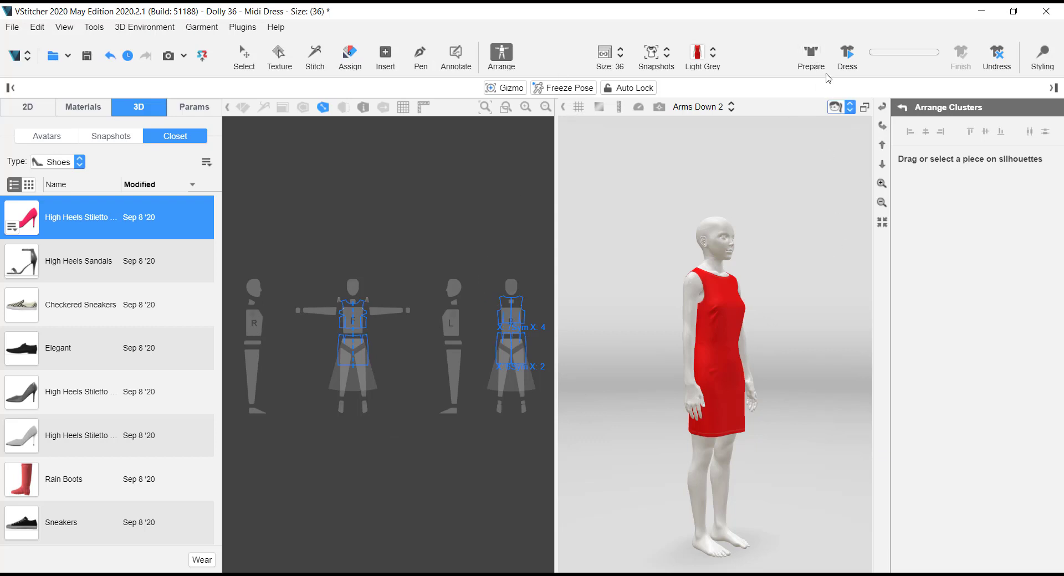
{"action": "left_click", "coordinate": [813, 57]}
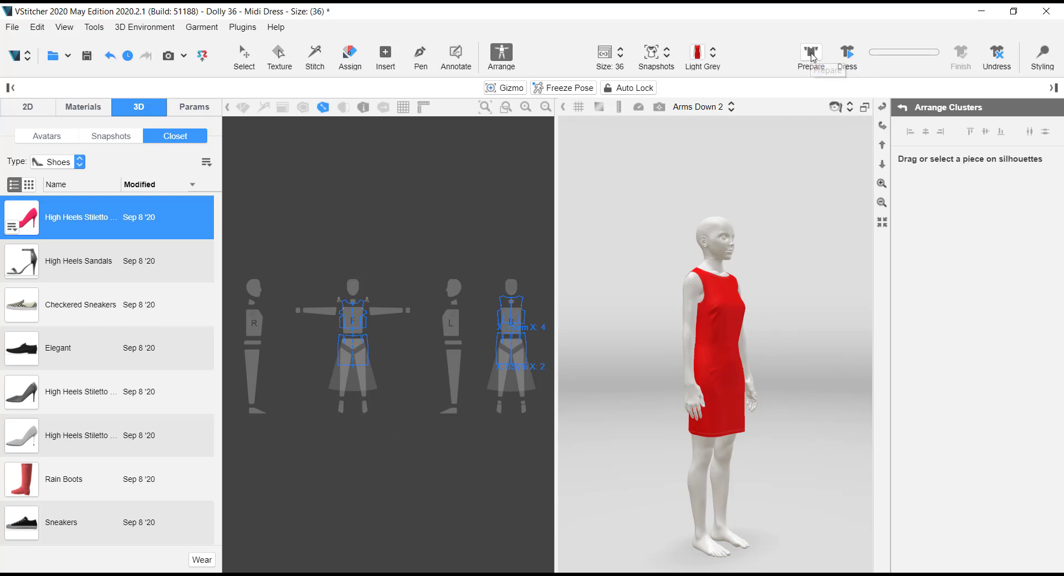
{"action": "left_click_drag", "start_coordinate": [811, 312], "coordinate": [737, 291]}
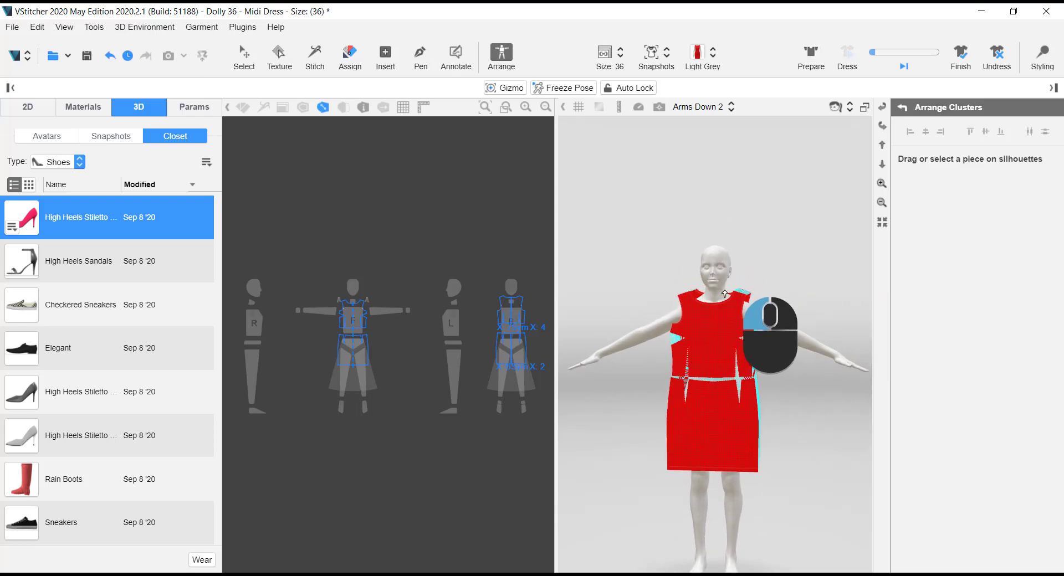
{"action": "left_click_drag", "start_coordinate": [796, 447], "coordinate": [820, 343]}
Step: Simulate the dress on the avatar, check the drape from several sides, and finish the simulation
{"action": "left_click", "coordinate": [847, 54]}
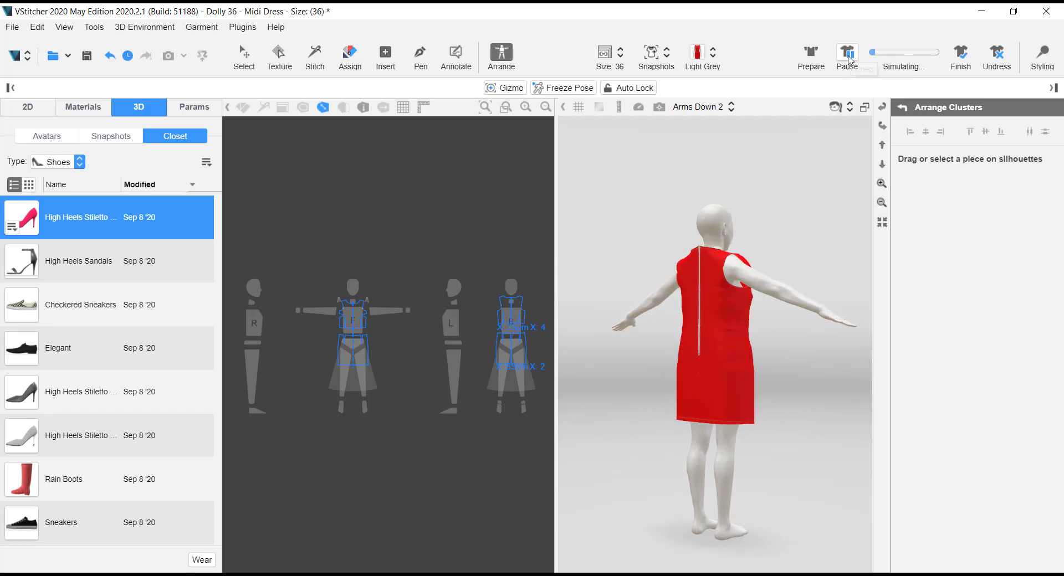
{"action": "left_click_drag", "start_coordinate": [831, 425], "coordinate": [846, 328]}
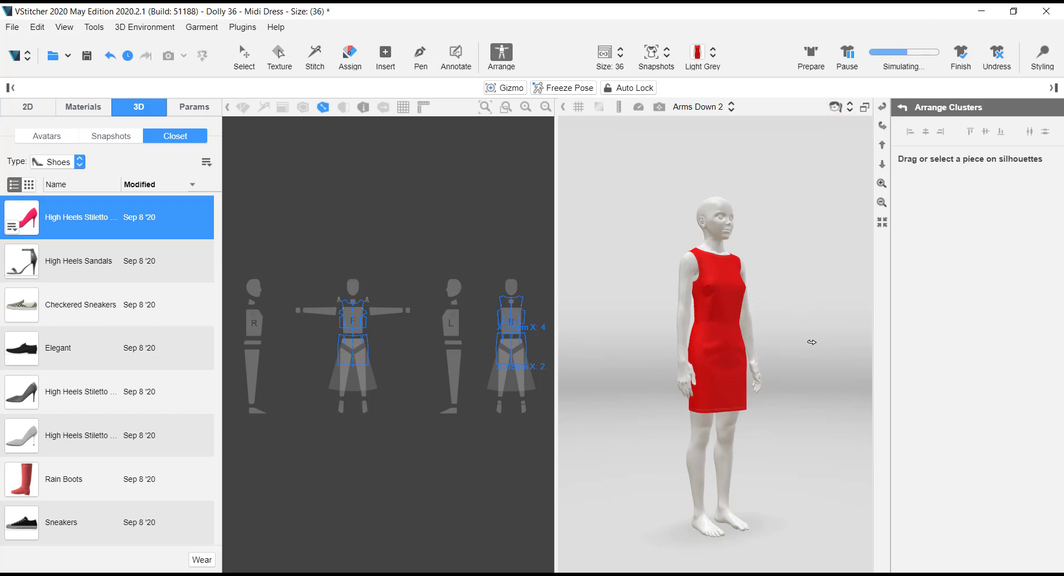
{"action": "left_click_drag", "start_coordinate": [812, 342], "coordinate": [805, 310]}
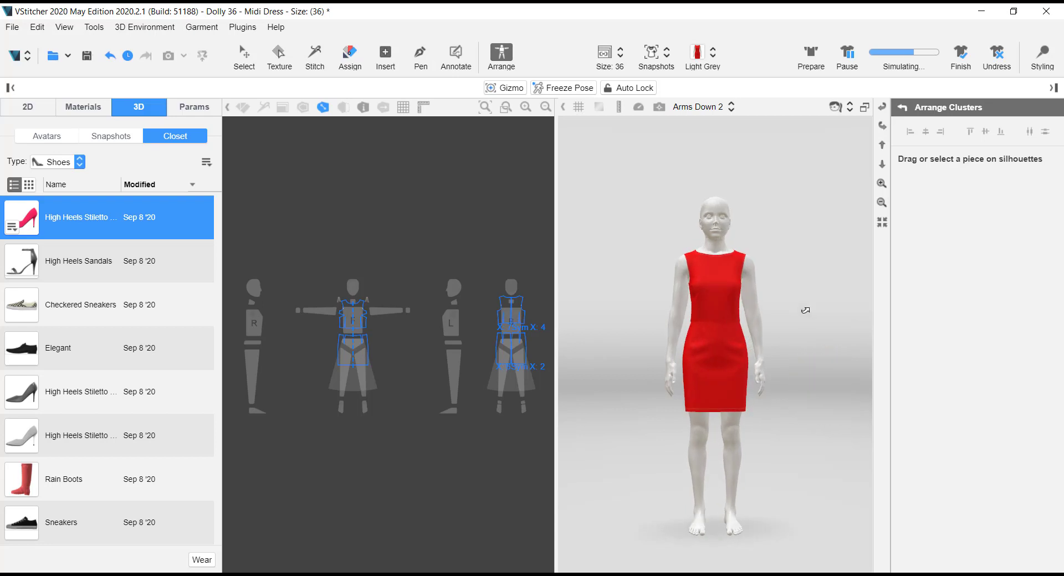
{"action": "left_click", "coordinate": [962, 53]}
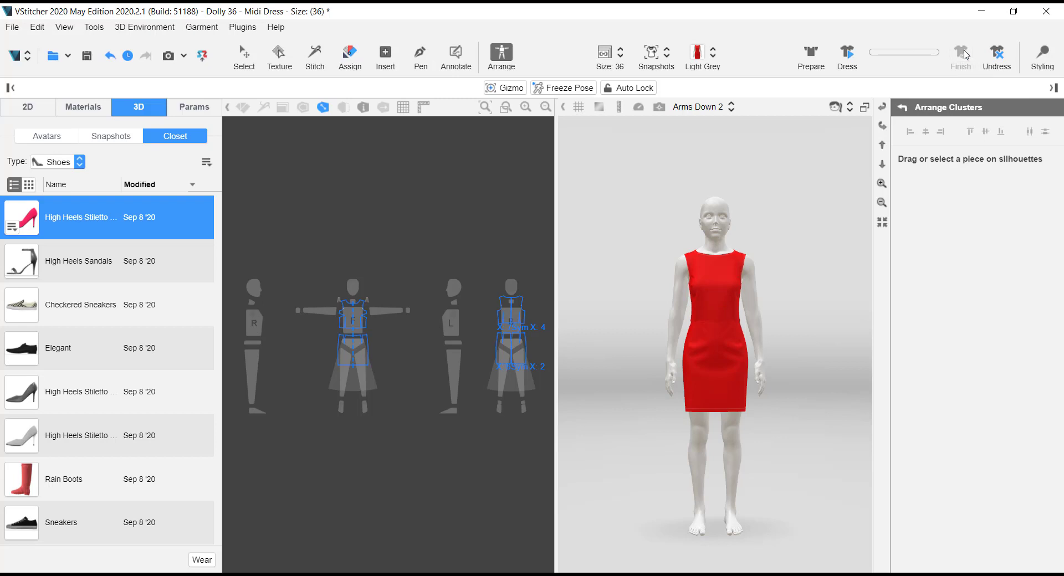
Step: Undress the avatar, prepare the dress pieces around it again, and inspect their placement from the side
{"action": "left_click", "coordinate": [1003, 55]}
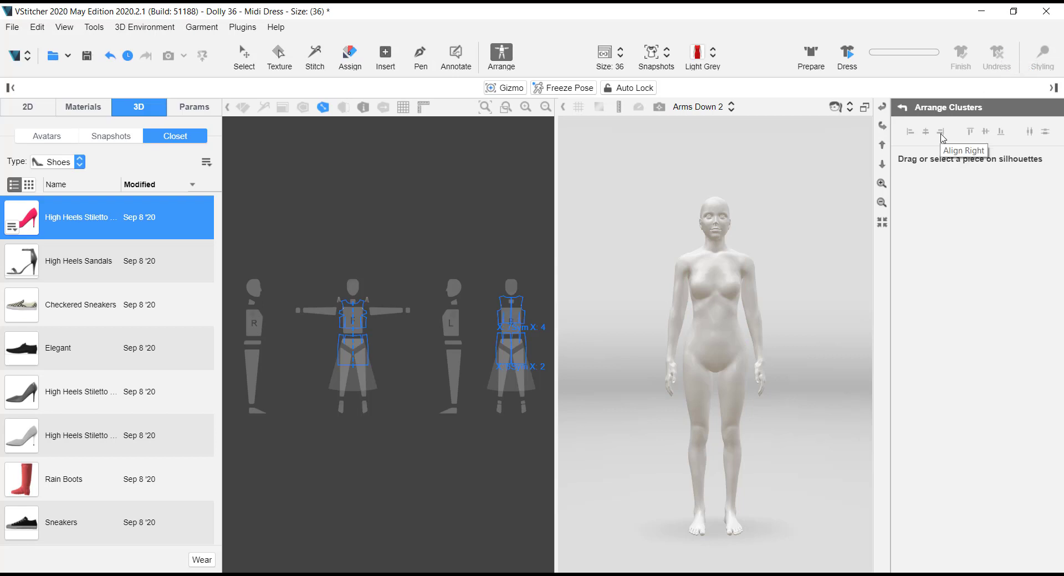
{"action": "left_click", "coordinate": [811, 52]}
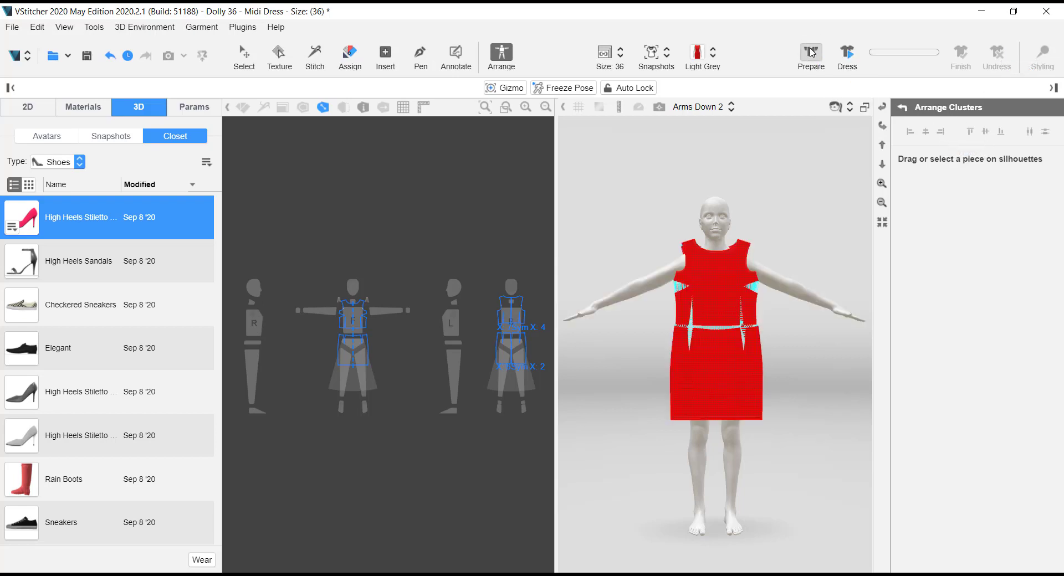
{"action": "right_click_drag", "start_coordinate": [798, 327], "coordinate": [854, 331]}
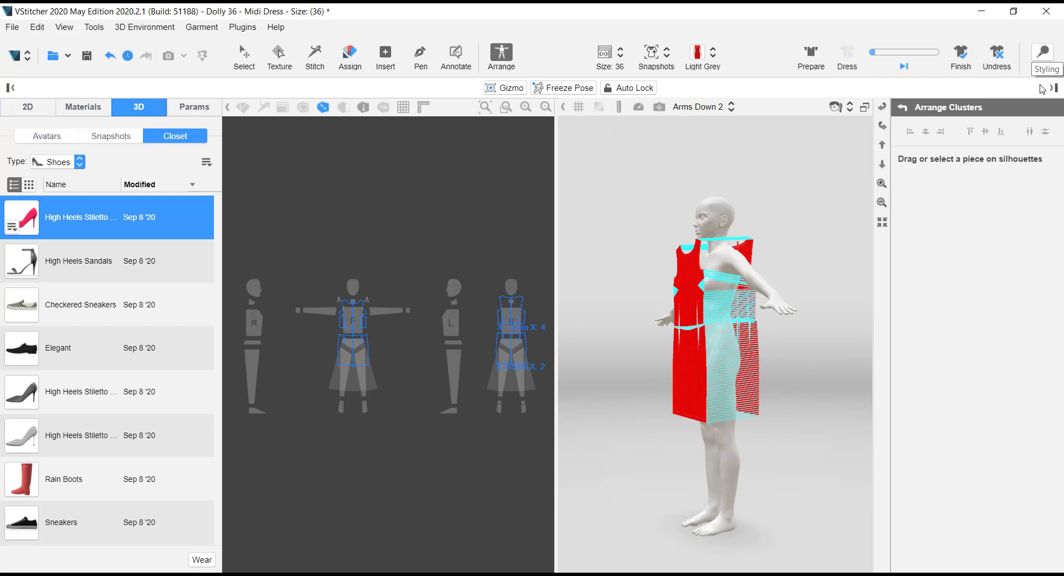
Step: Start 3D Styling on the prepared dress and choose the Pinch tool
{"action": "left_click", "coordinate": [1043, 54]}
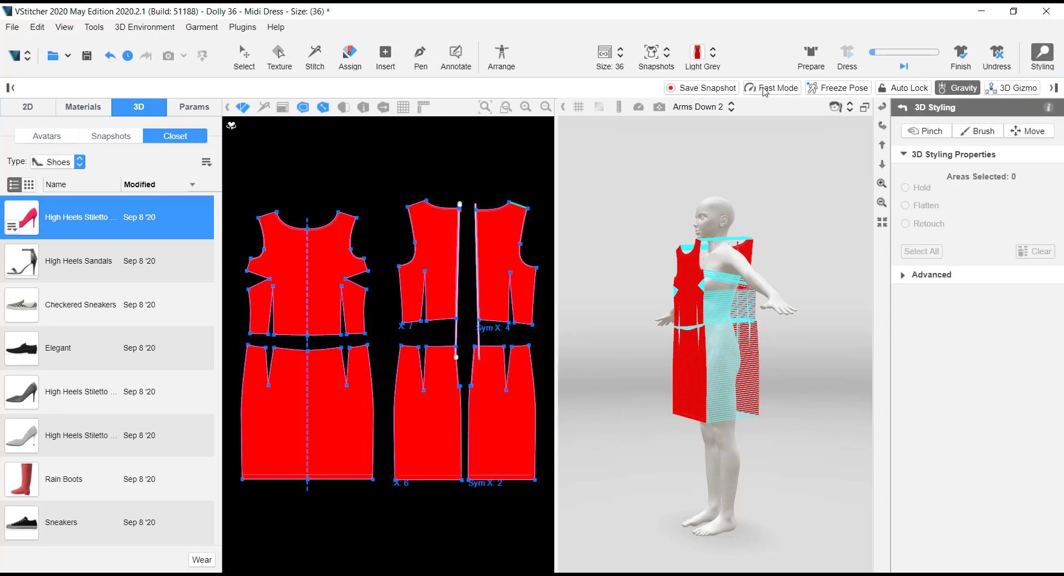
{"action": "left_click", "coordinate": [940, 136]}
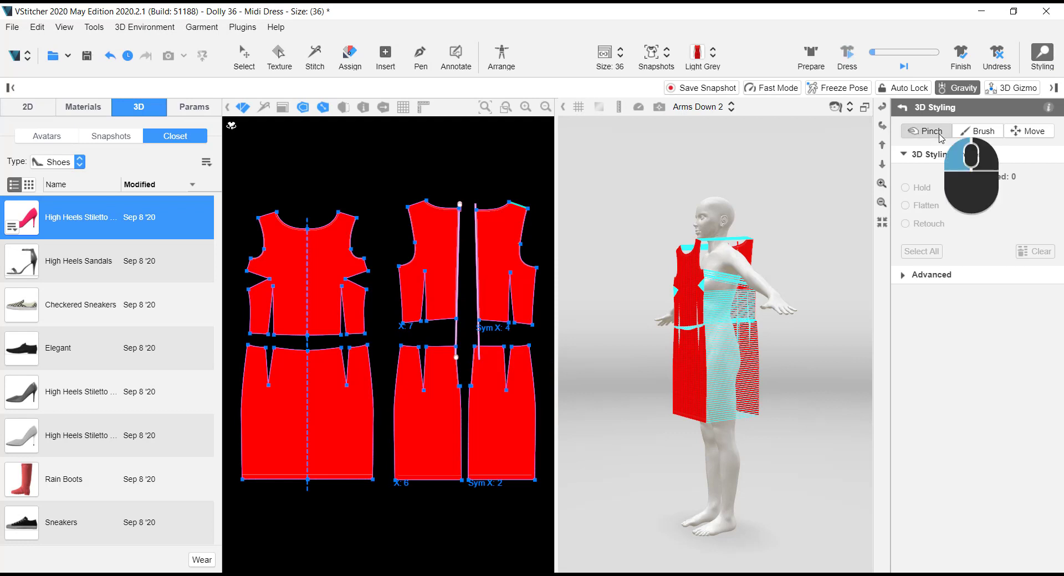